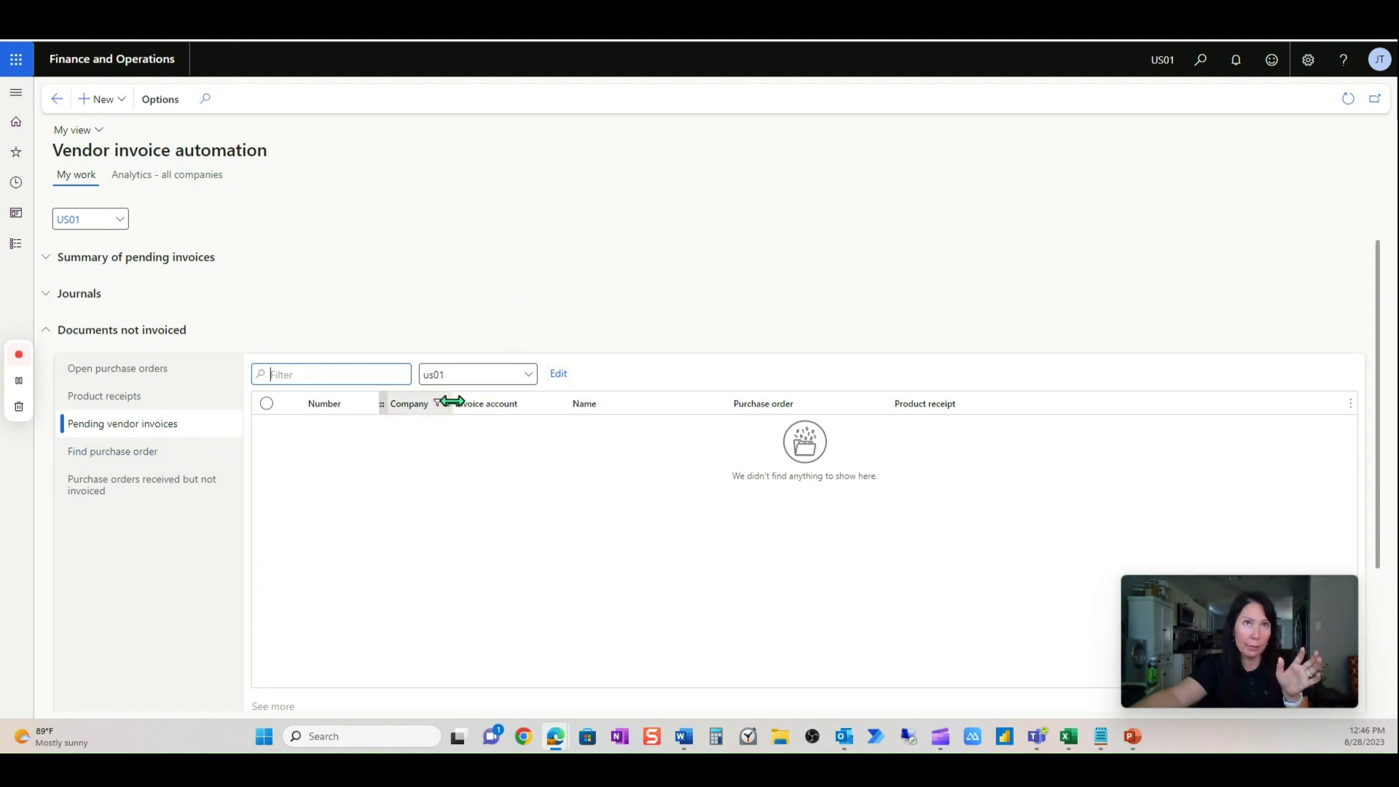
Step: Scroll down the workspace and expand Invoice Capture to list its two captured invoices, one Captured and one Verified
click(453, 375)
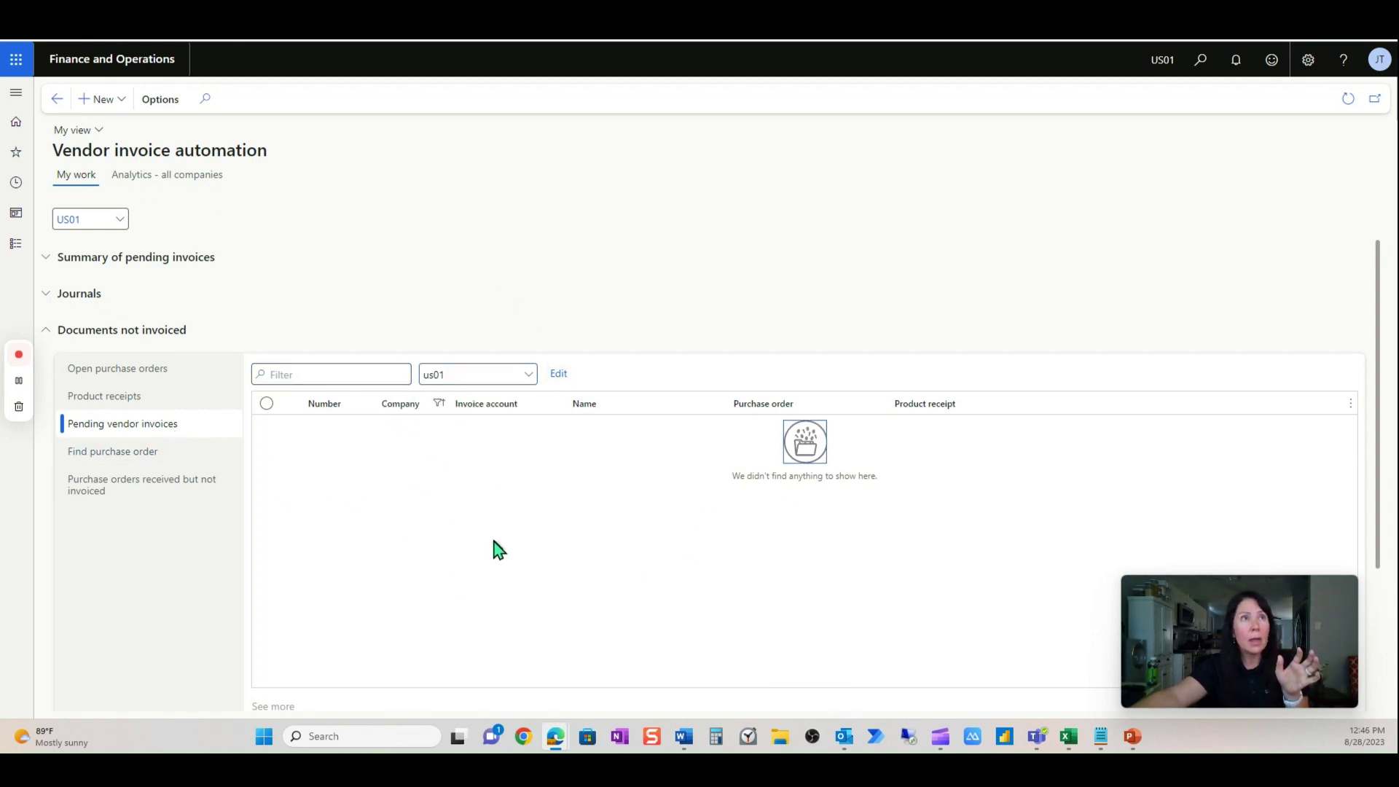
scroll(495, 548, down, 3)
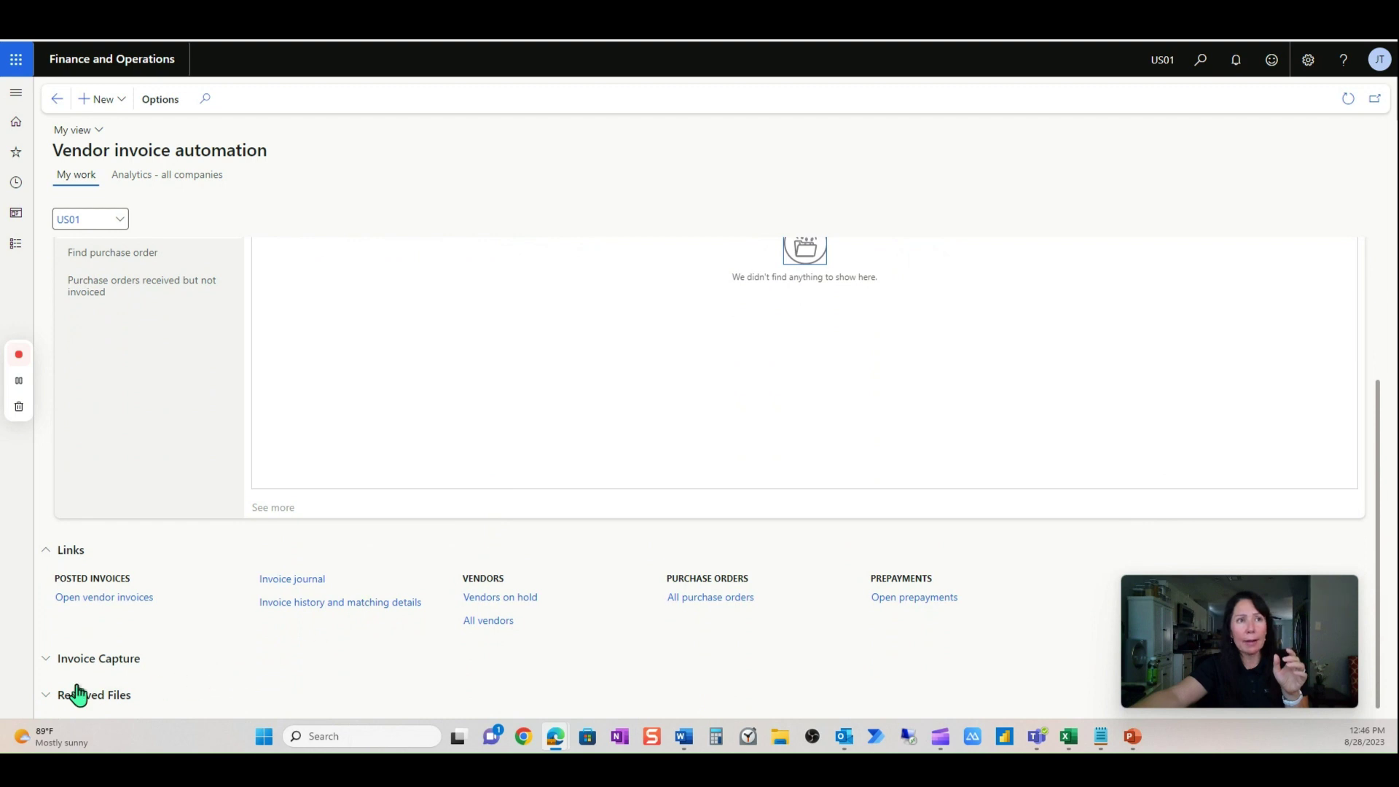
click(374, 656)
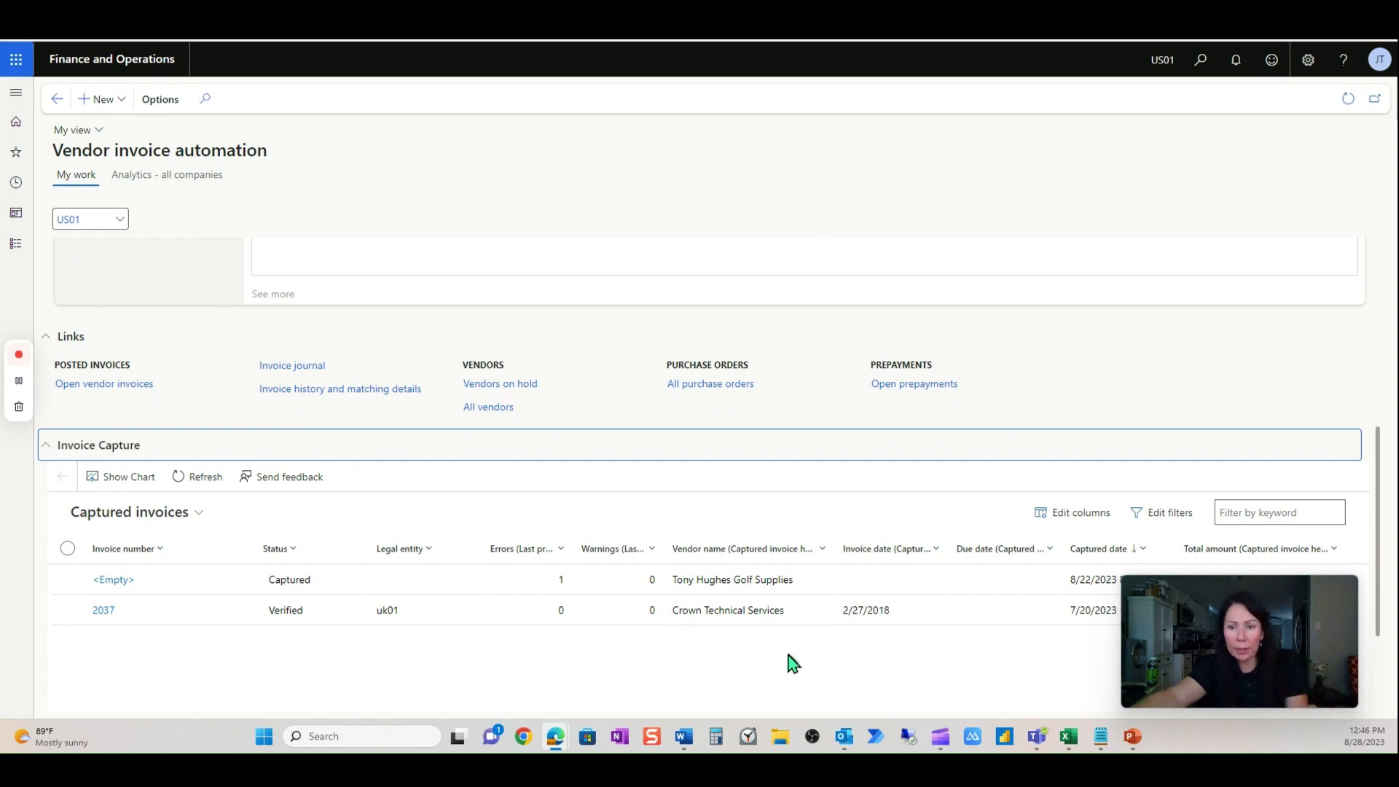
Step: Bring up the Vendor Invoice email draft with ACME-00024.pdf attached from the Outlook taskbar
mouse_move(847, 733)
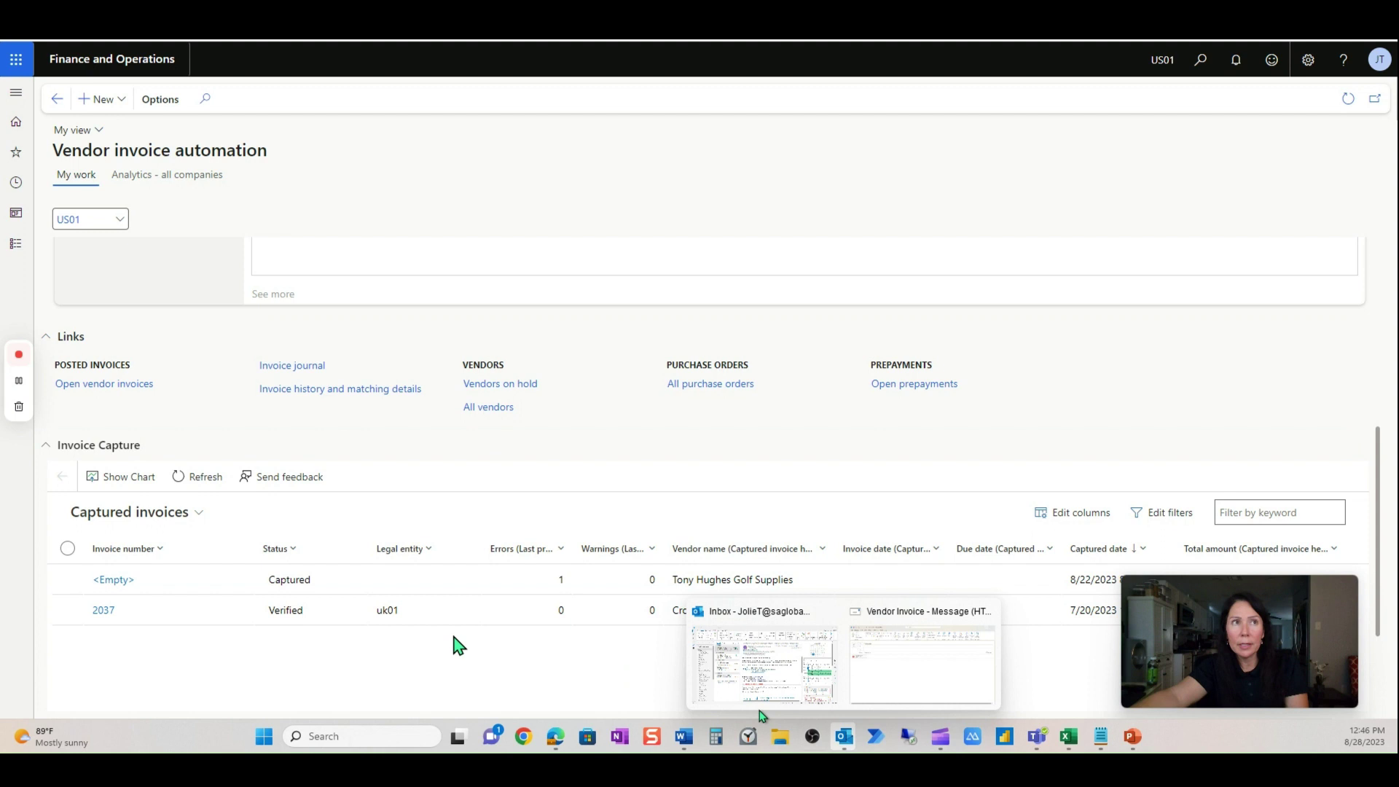
click(928, 665)
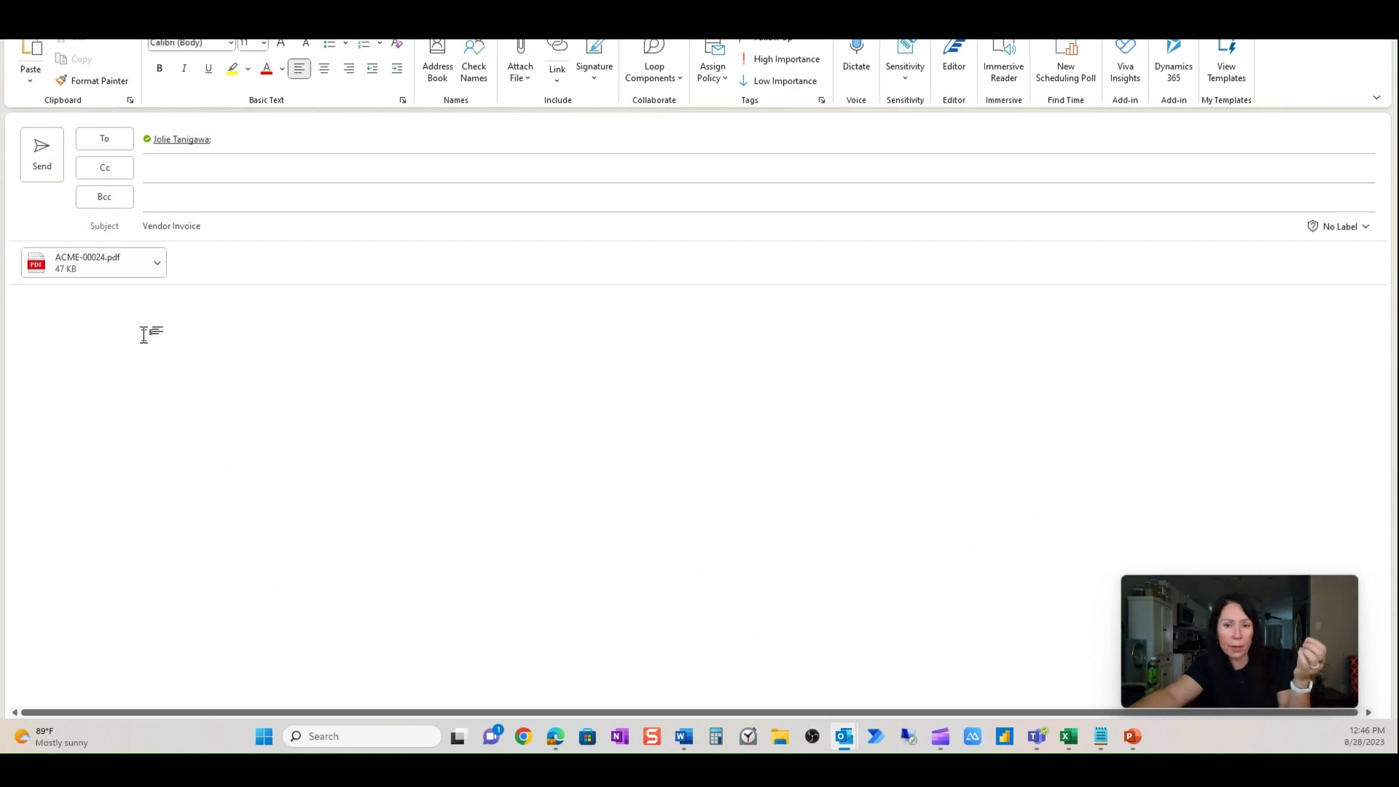
Step: Send the Vendor Invoice email, then expand Received Files in Dynamics, which shows no pending files
click(42, 158)
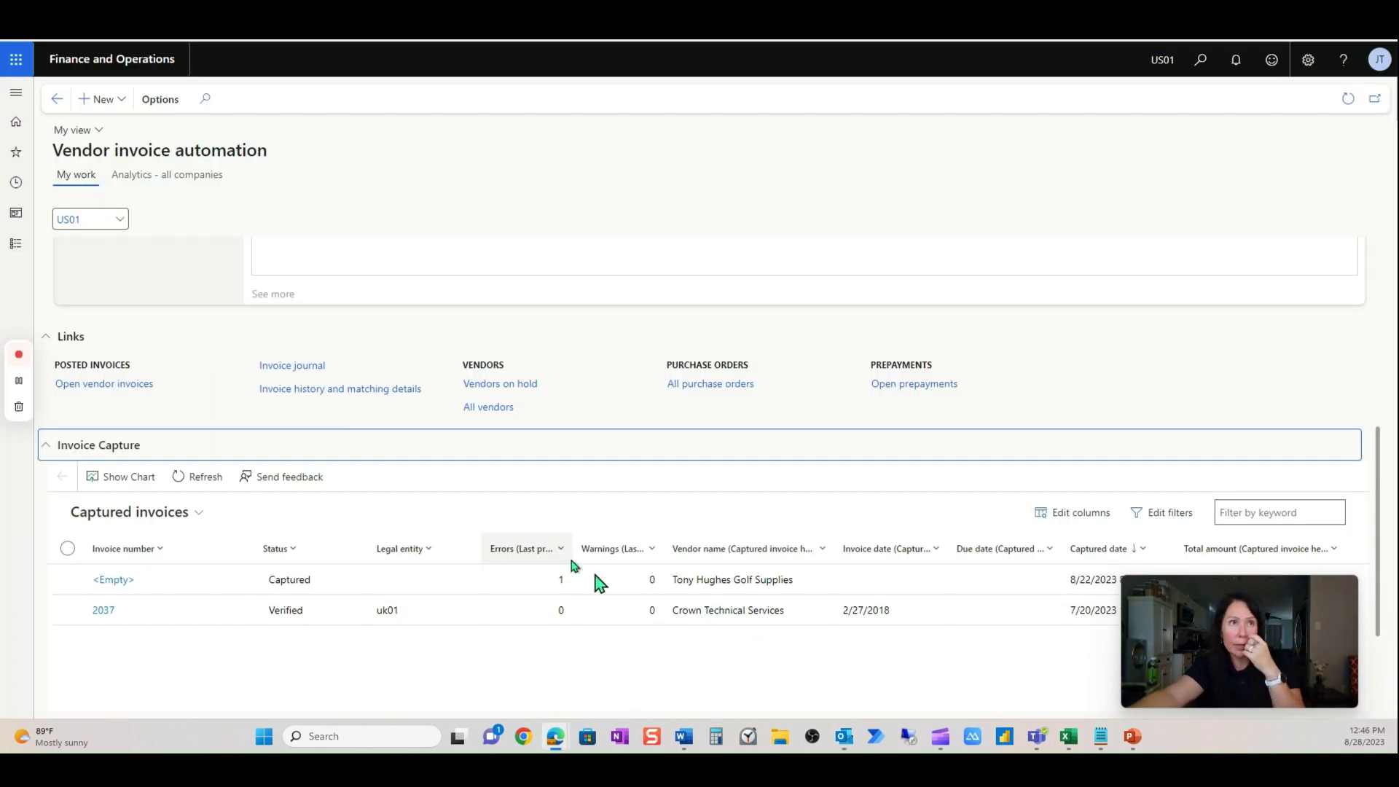
scroll(600, 601, down, 2)
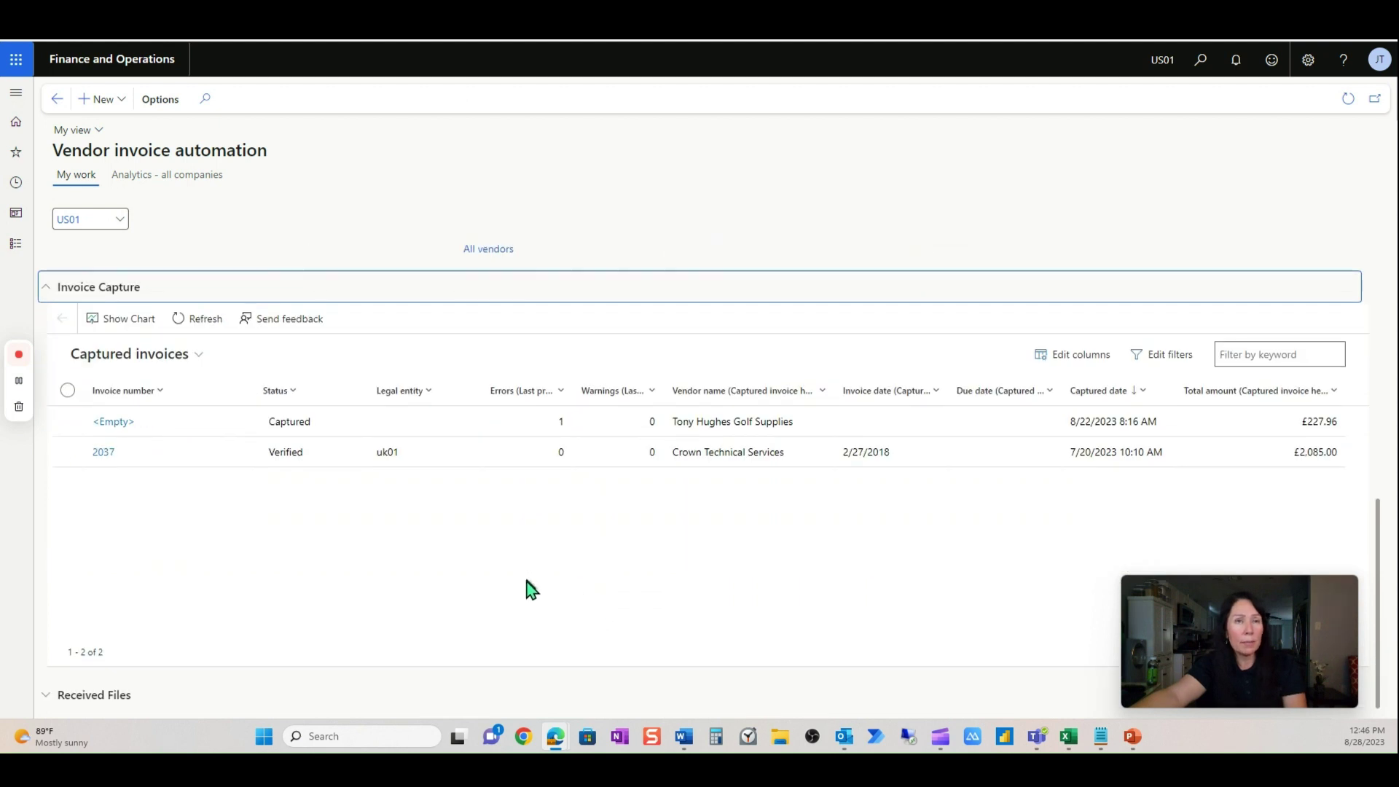
click(588, 693)
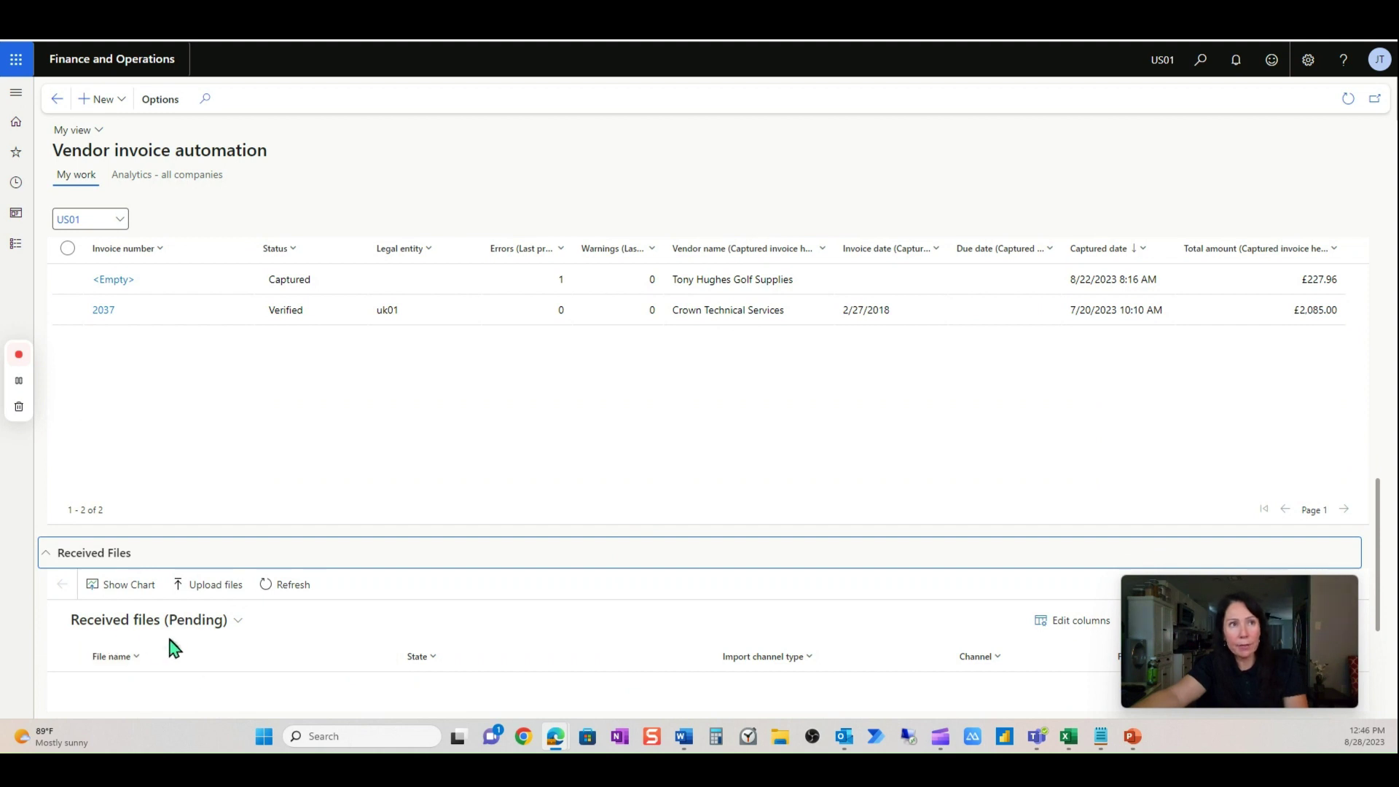
scroll(260, 504, up, 1)
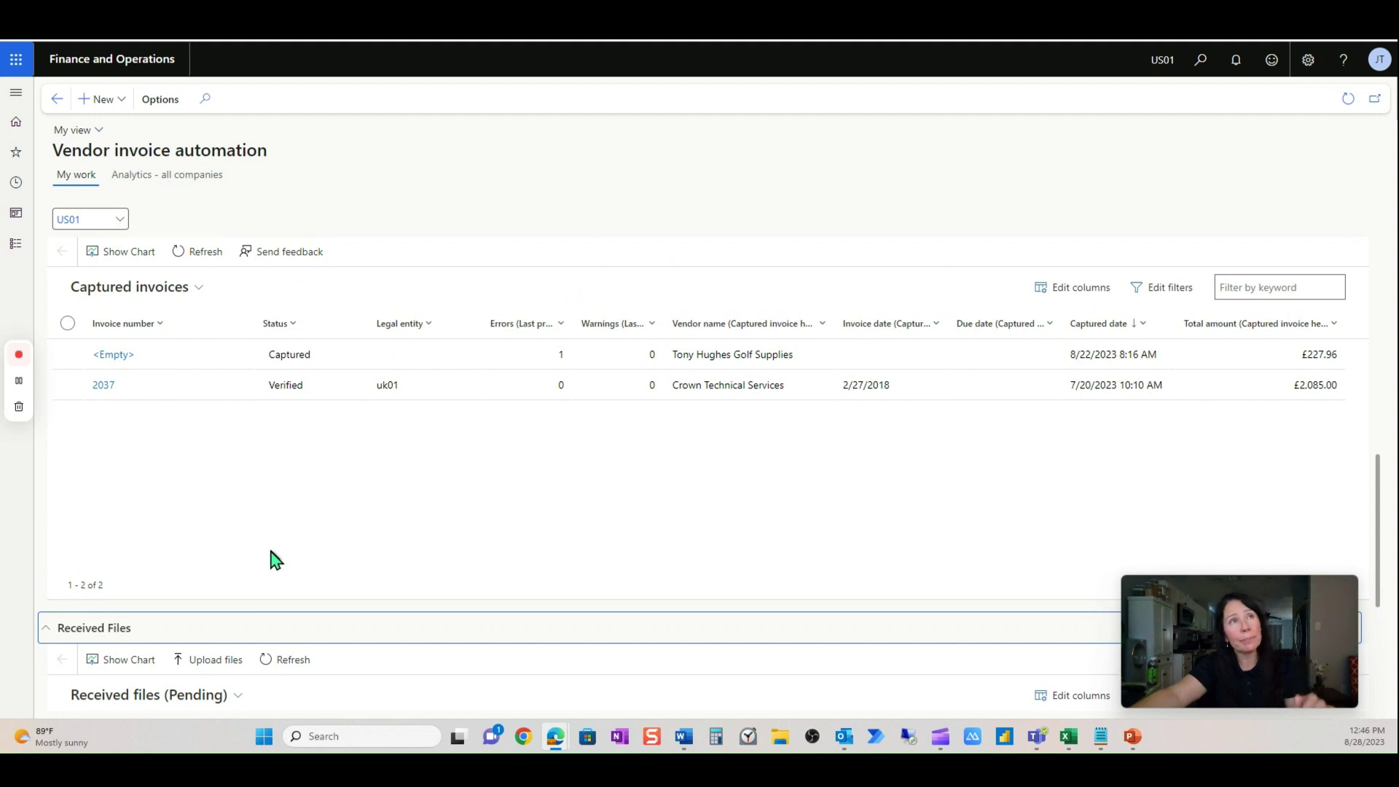
scroll(275, 557, up, 1)
scroll(330, 647, down, 2)
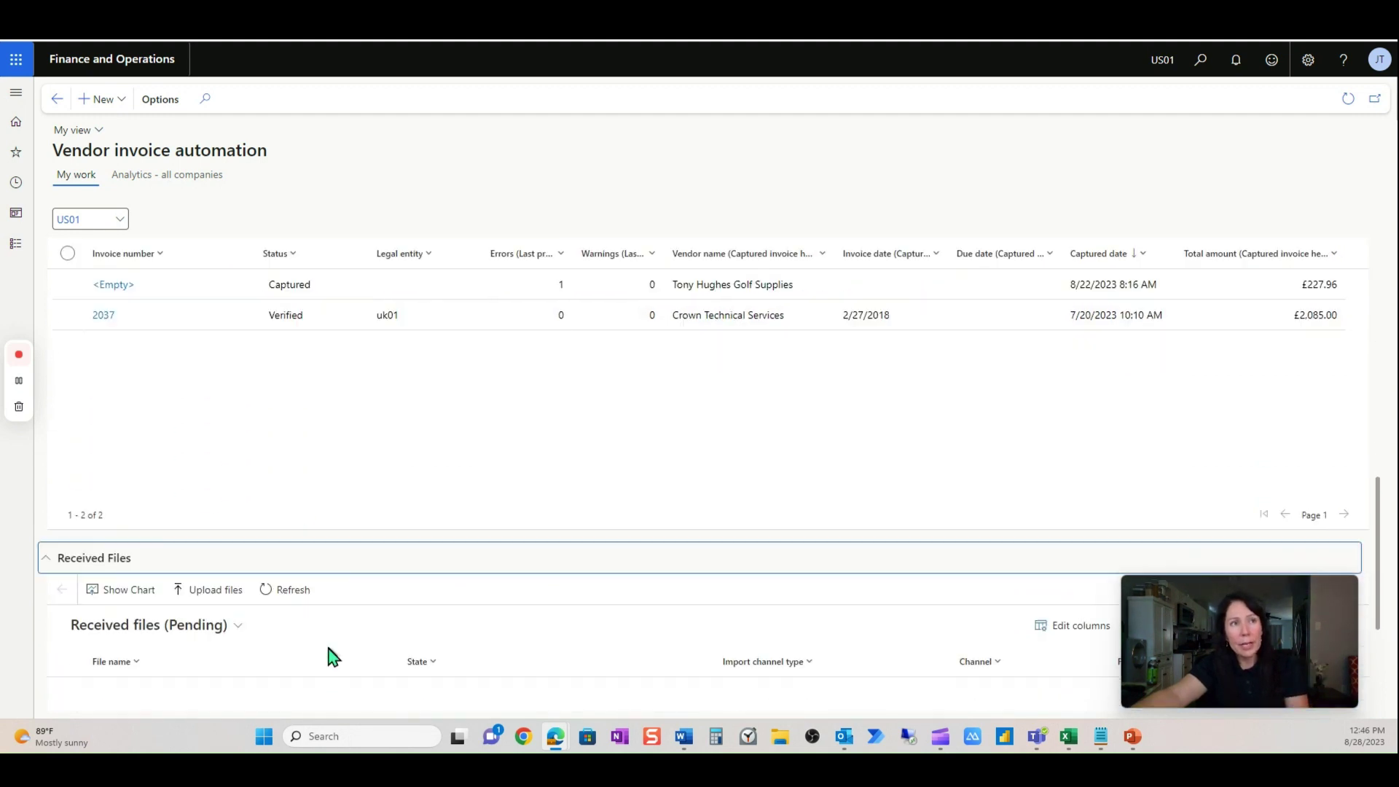
scroll(372, 668, down, 1)
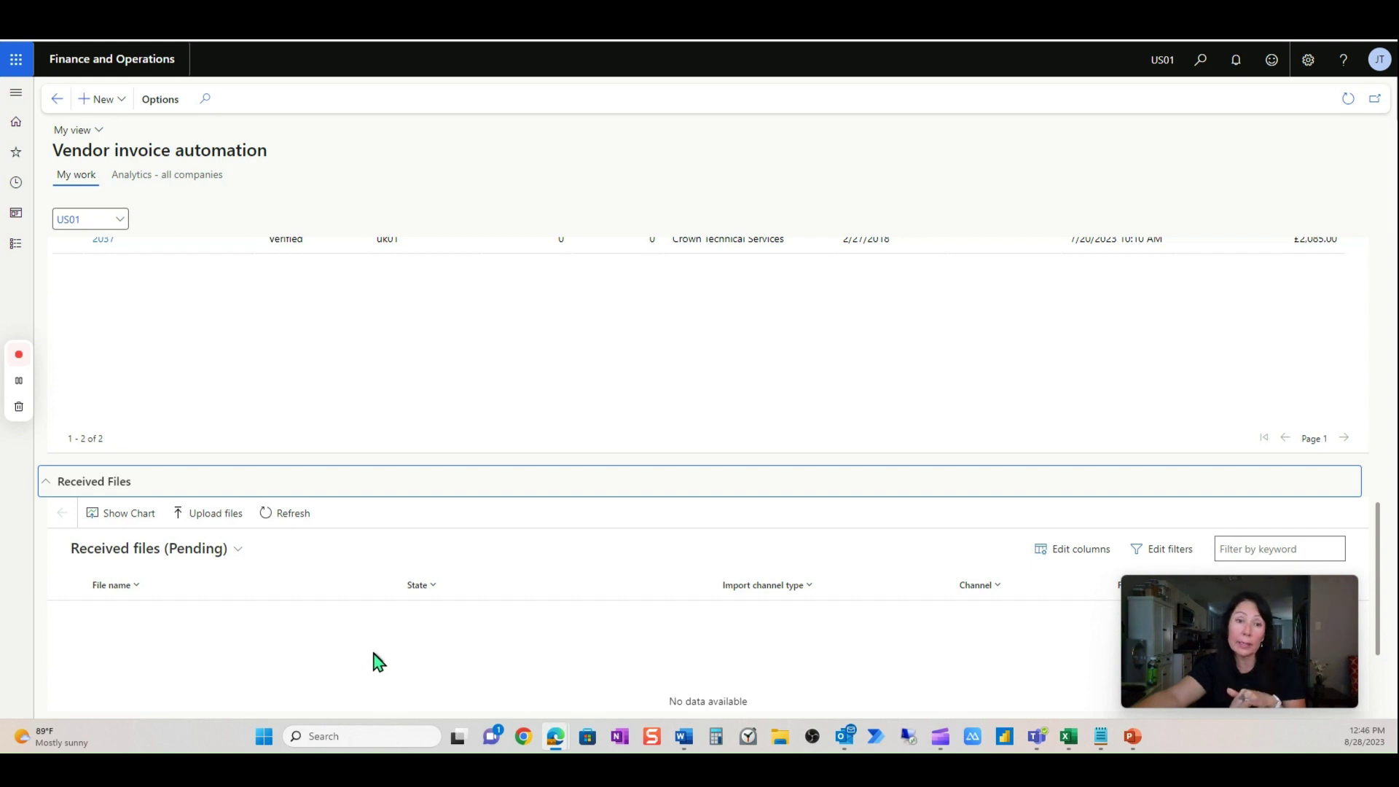
scroll(379, 662, up, 2)
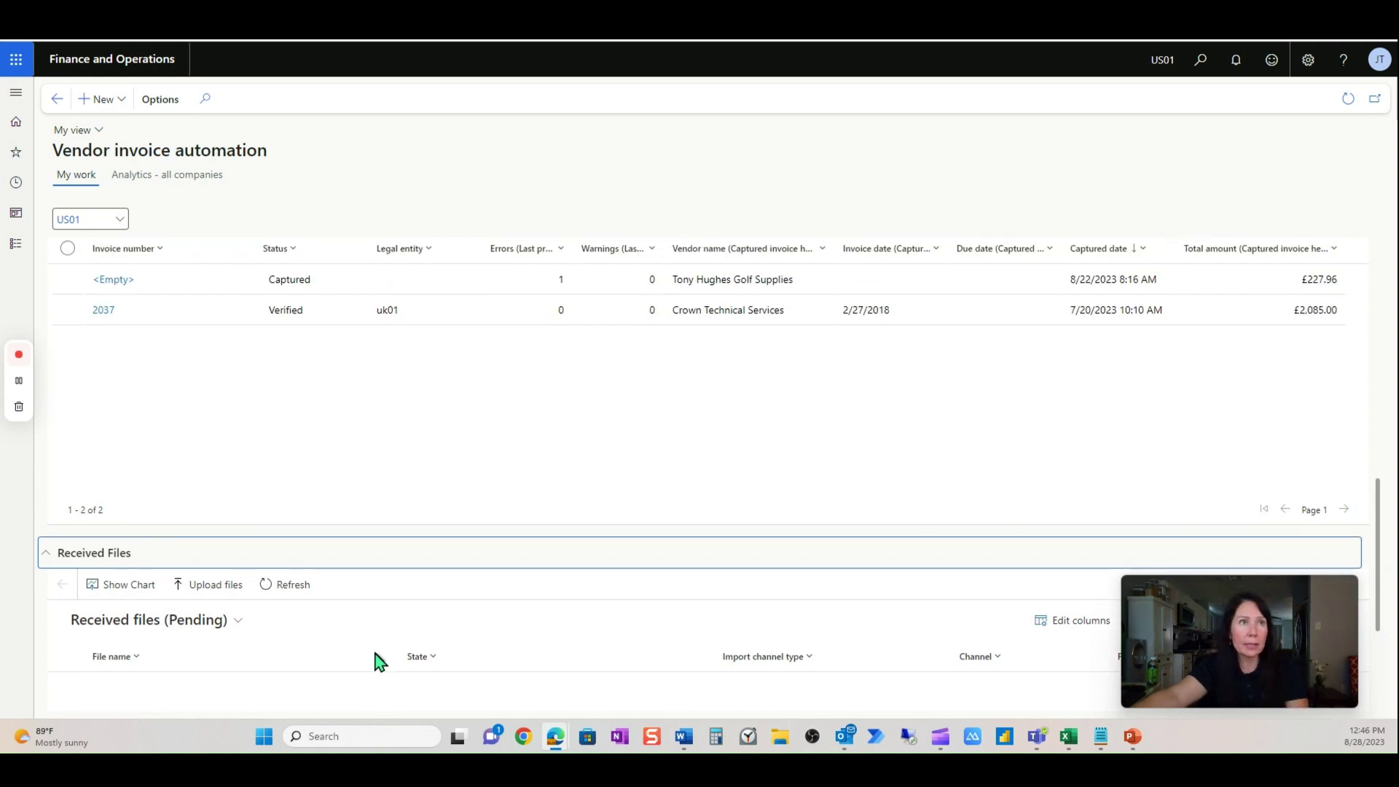
scroll(359, 578, up, 1)
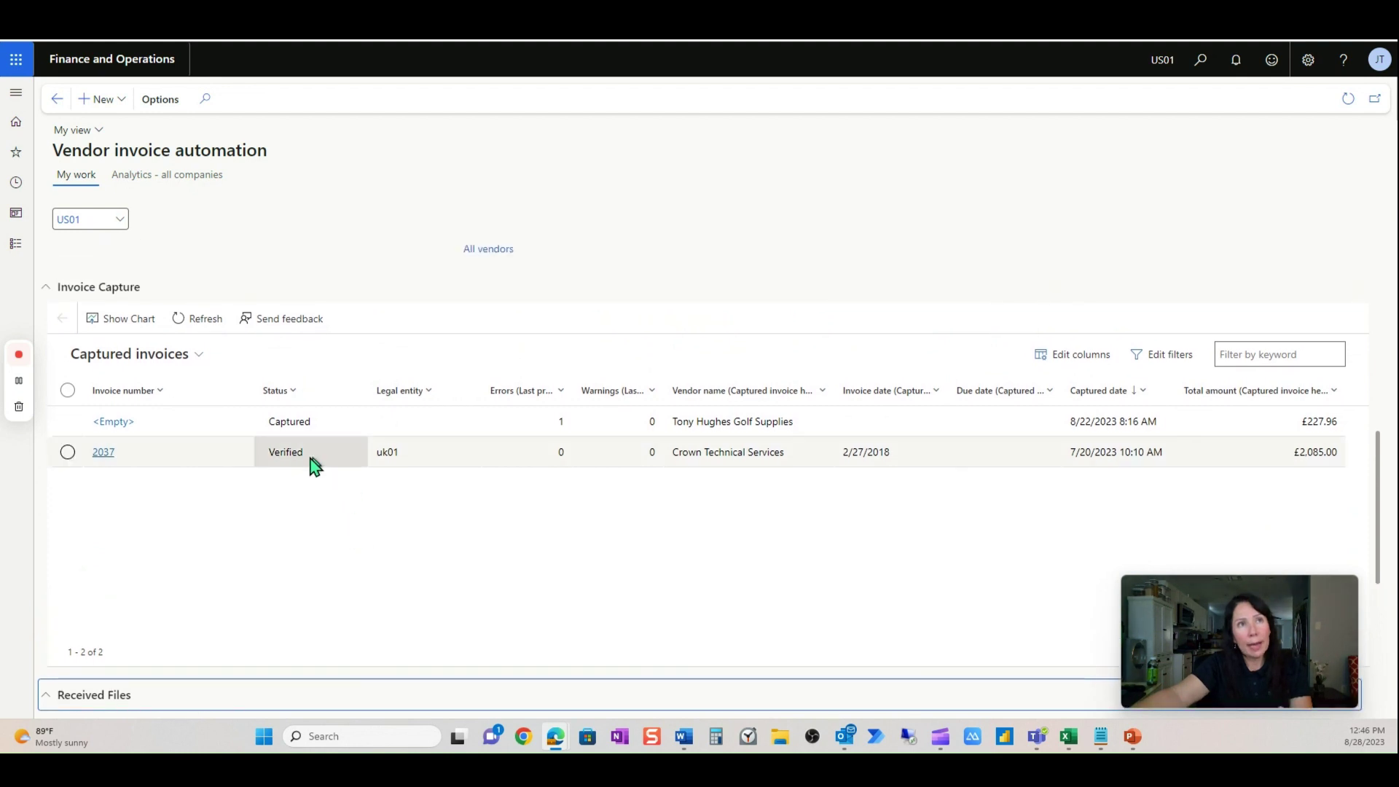
Step: Select captured invoice 2037 and the unnumbered invoice, then refresh the workspace twice
click(67, 453)
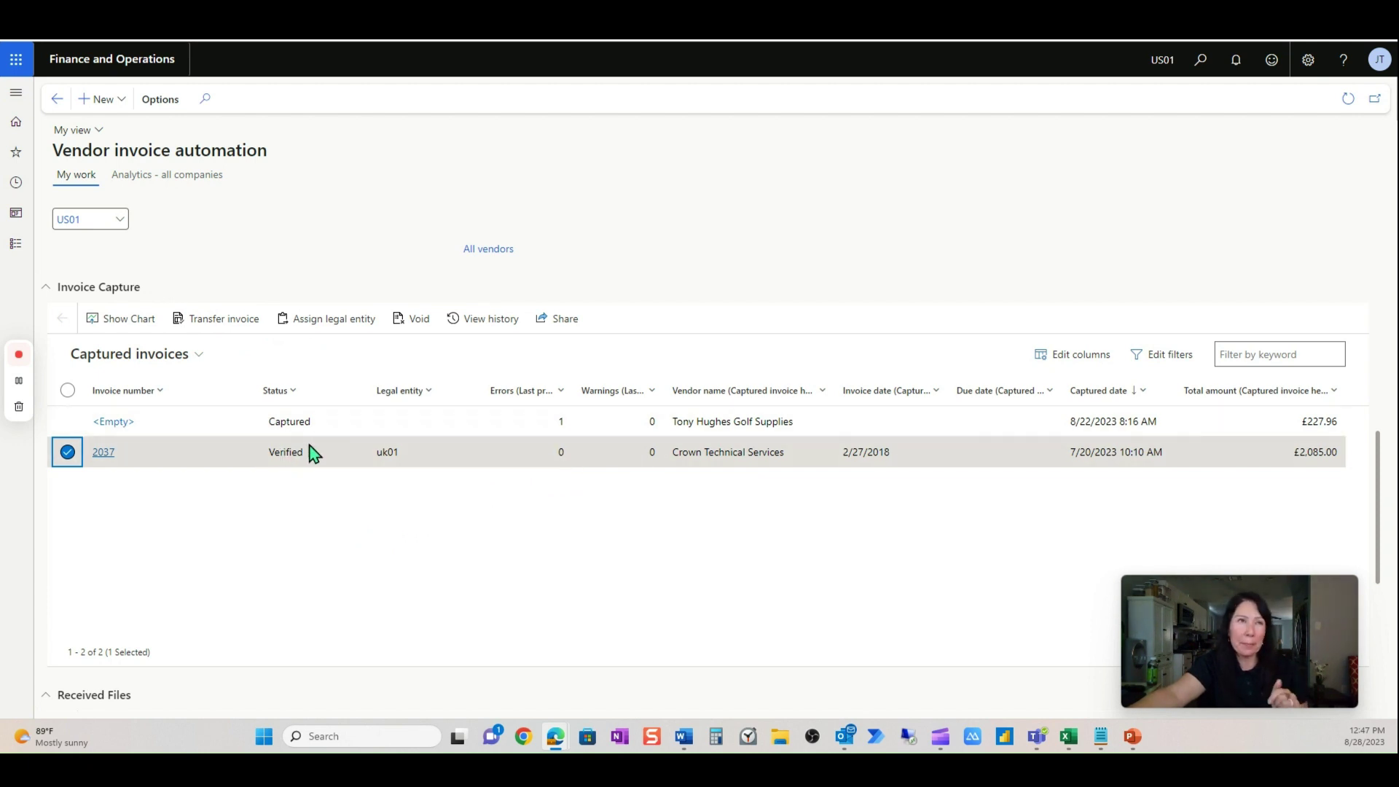
click(326, 430)
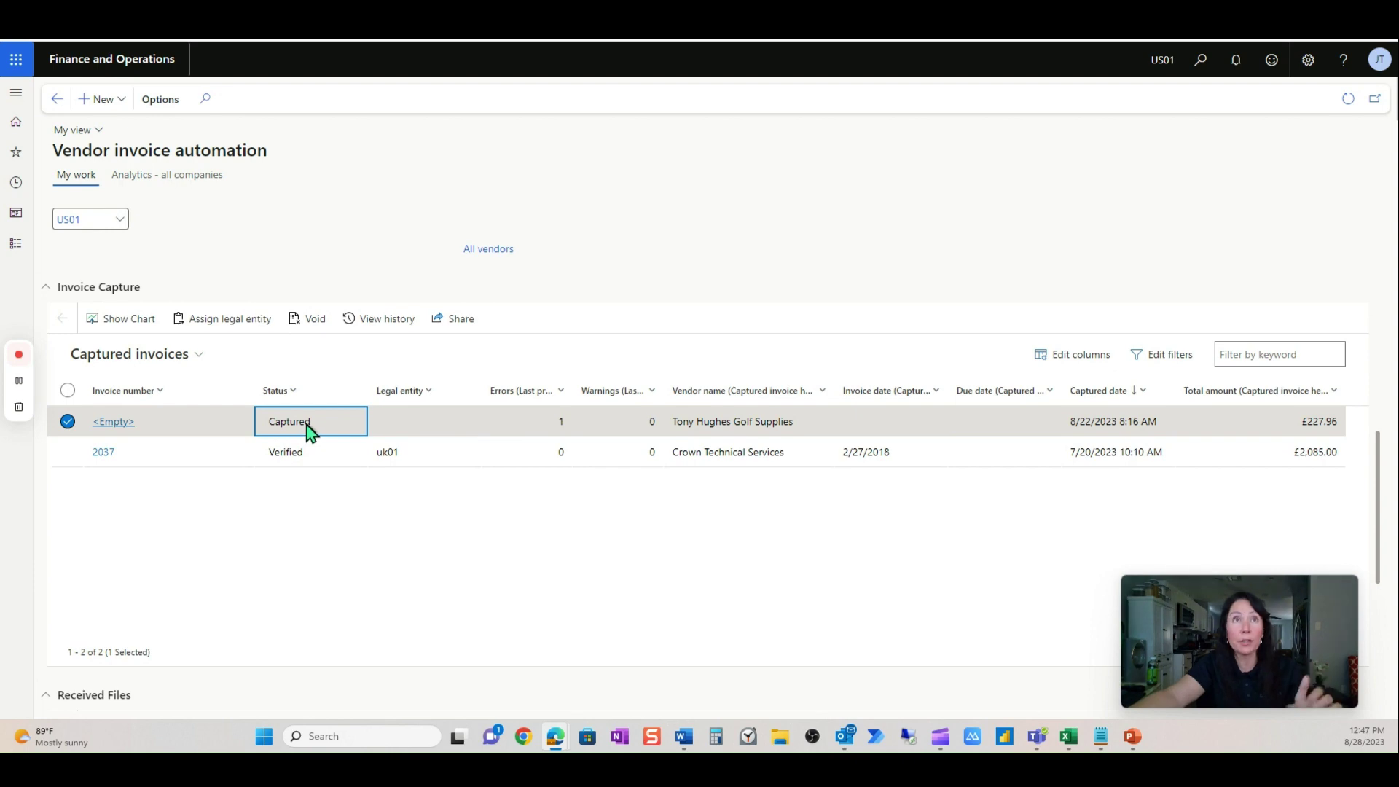
scroll(448, 653, down, 3)
scroll(437, 642, up, 3)
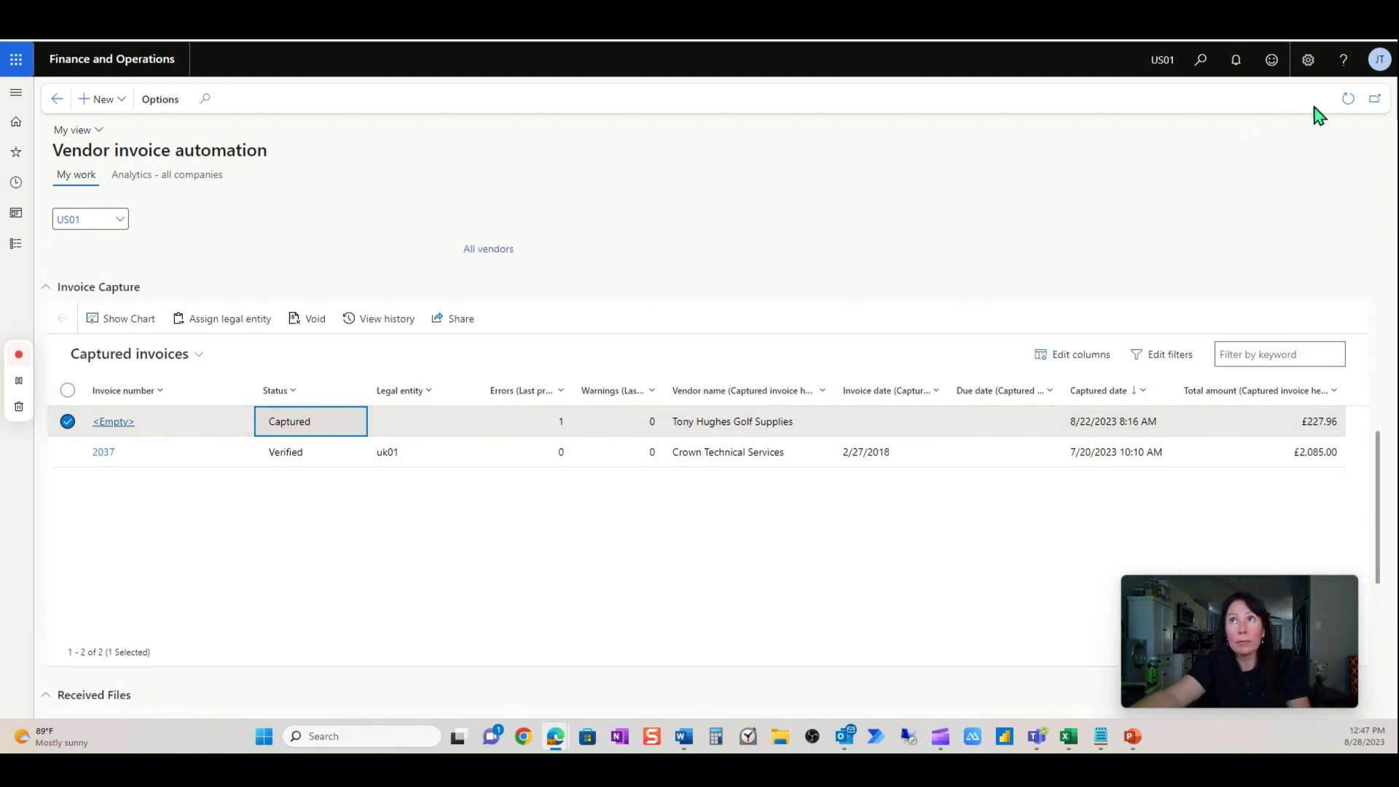
click(1347, 102)
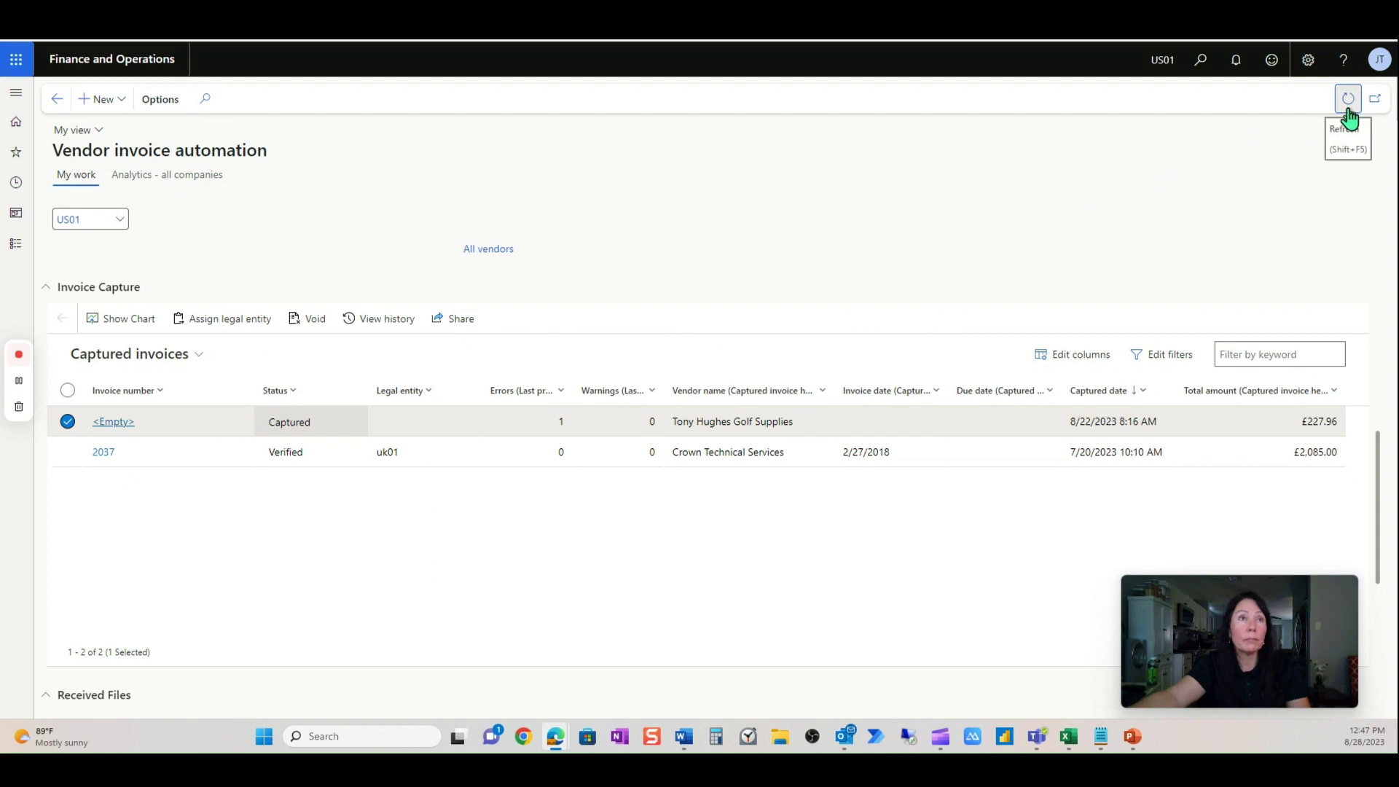
click(1347, 102)
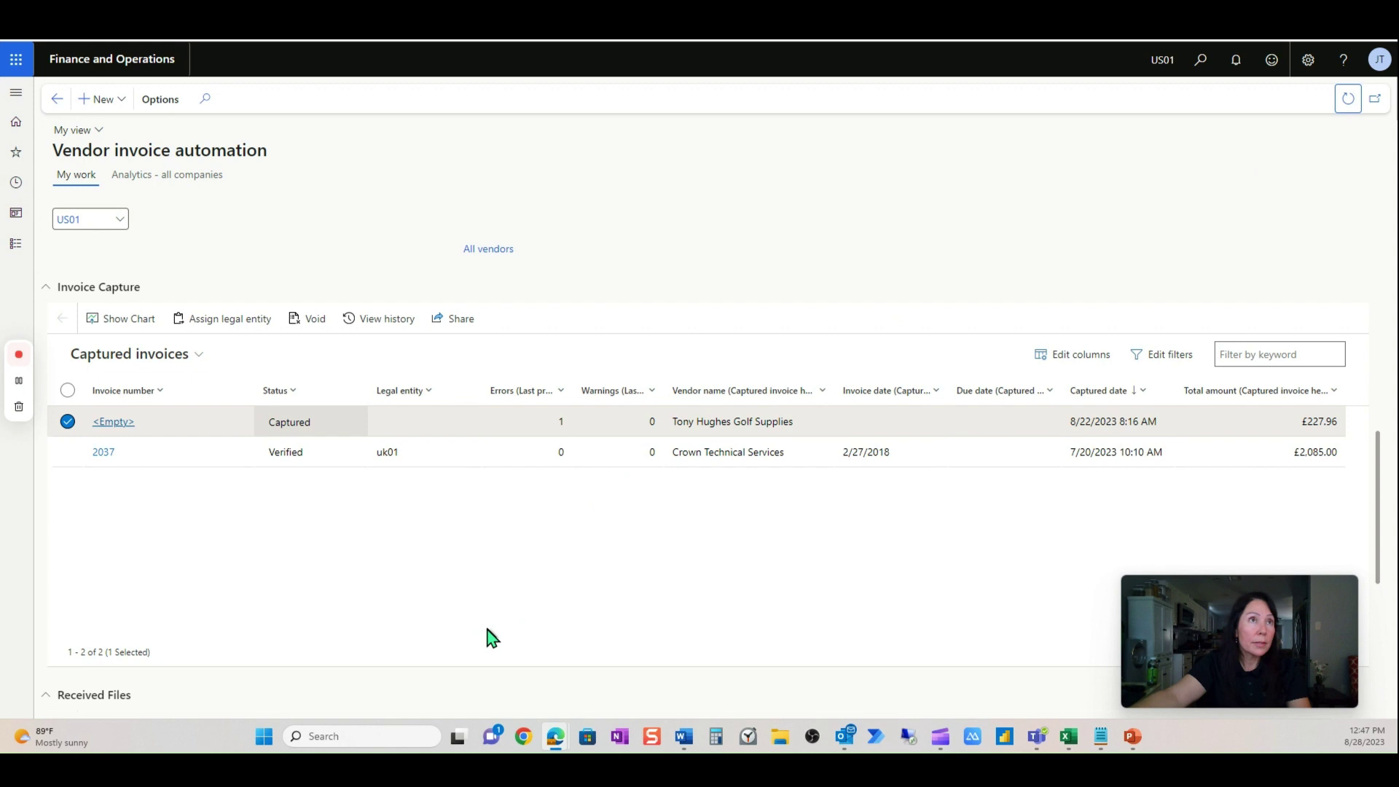
scroll(284, 557, down, 3)
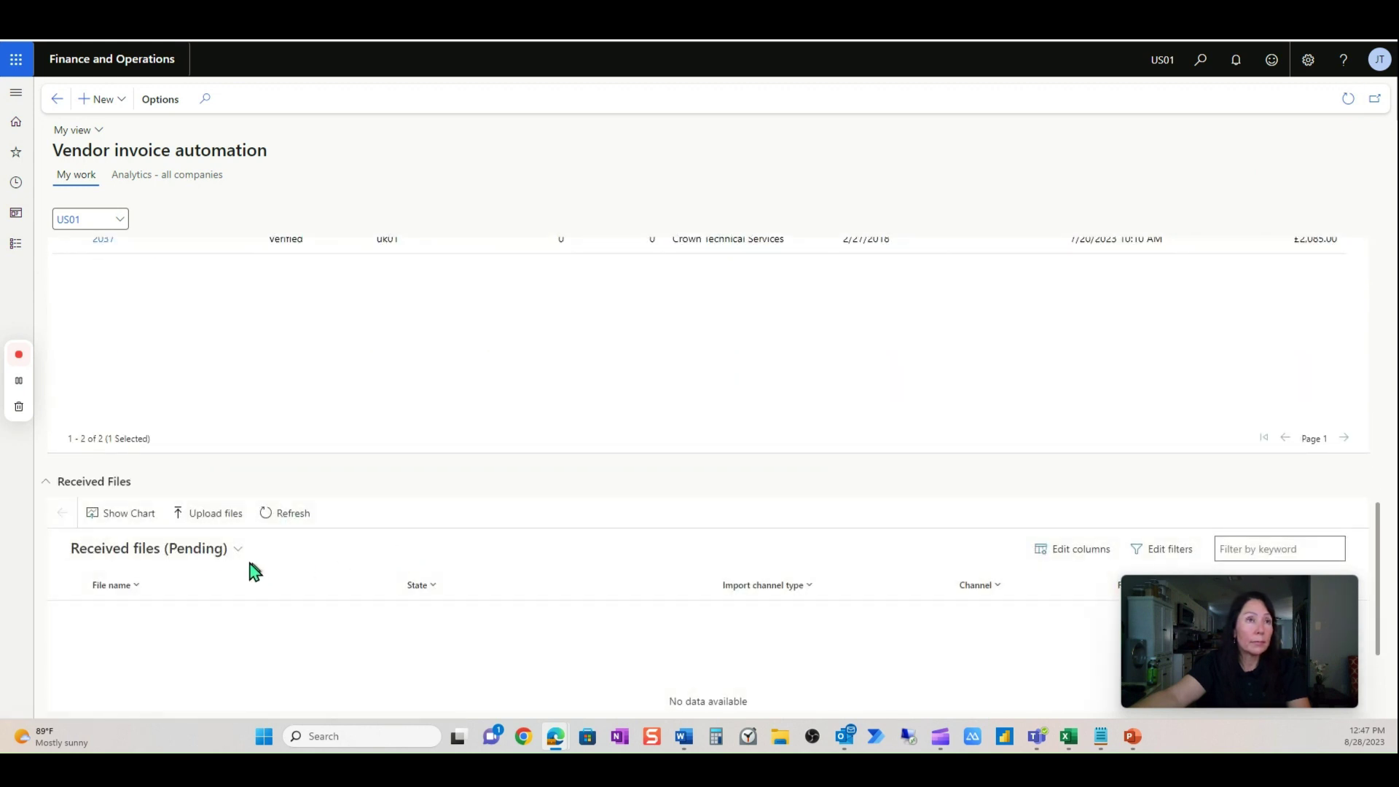
Step: Switch the Received files view to show all files rather than only pending ones
click(228, 552)
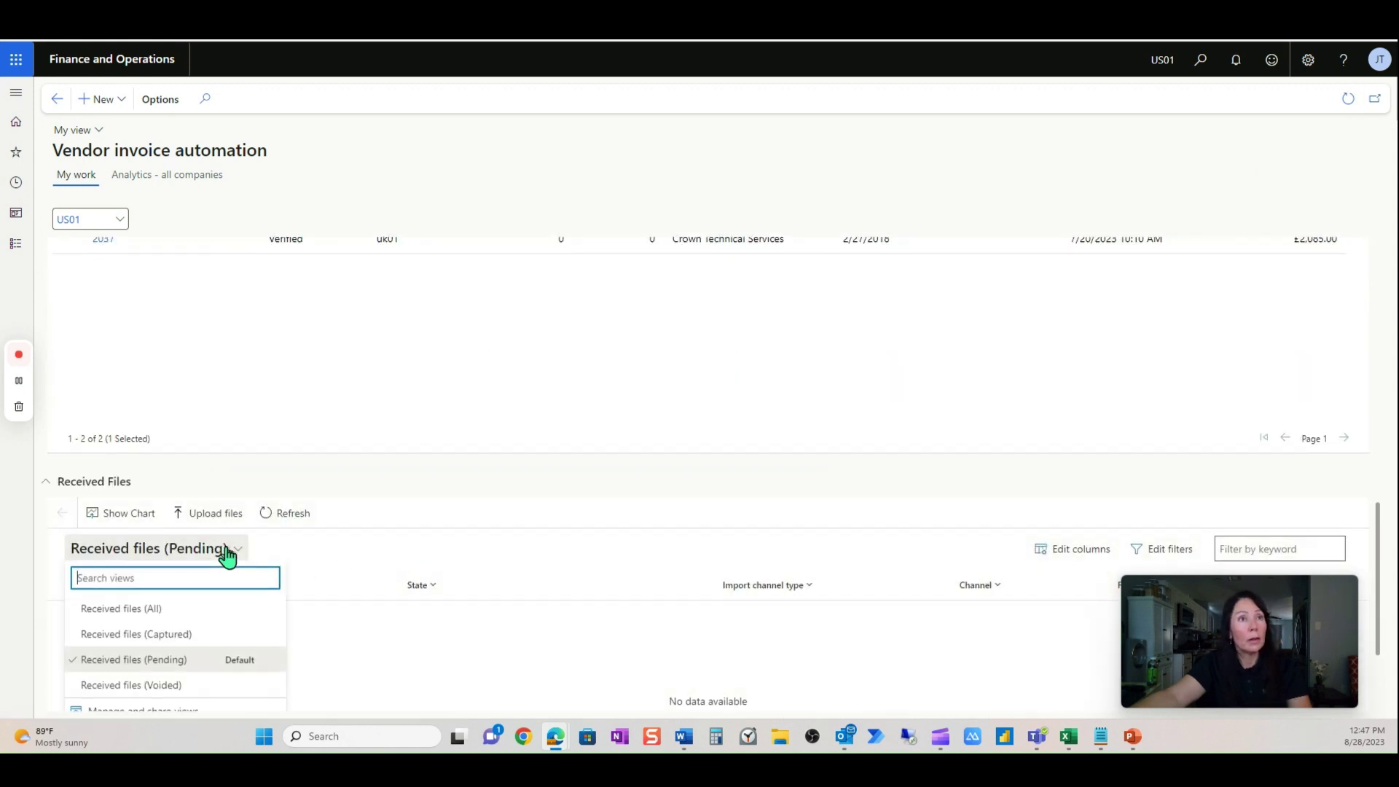
click(220, 611)
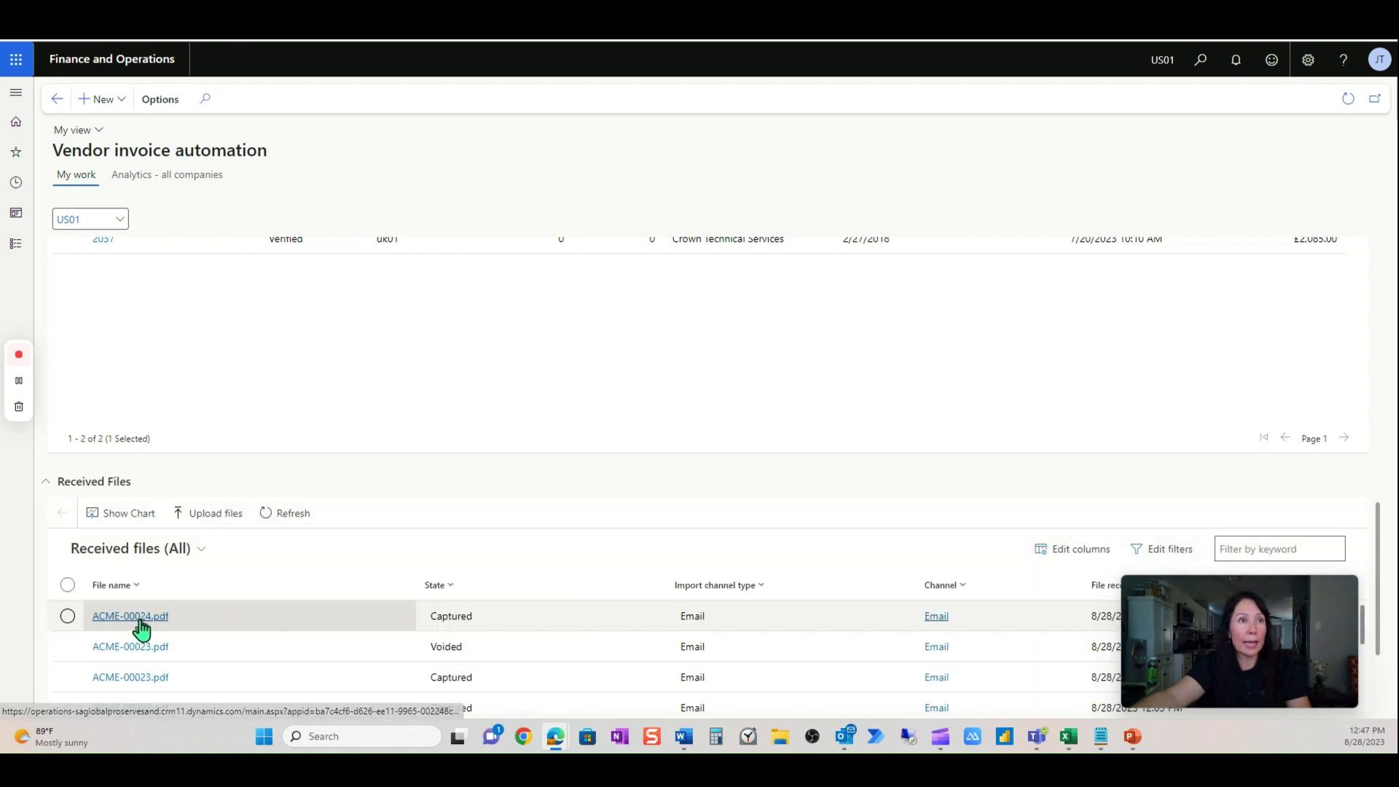
click(192, 557)
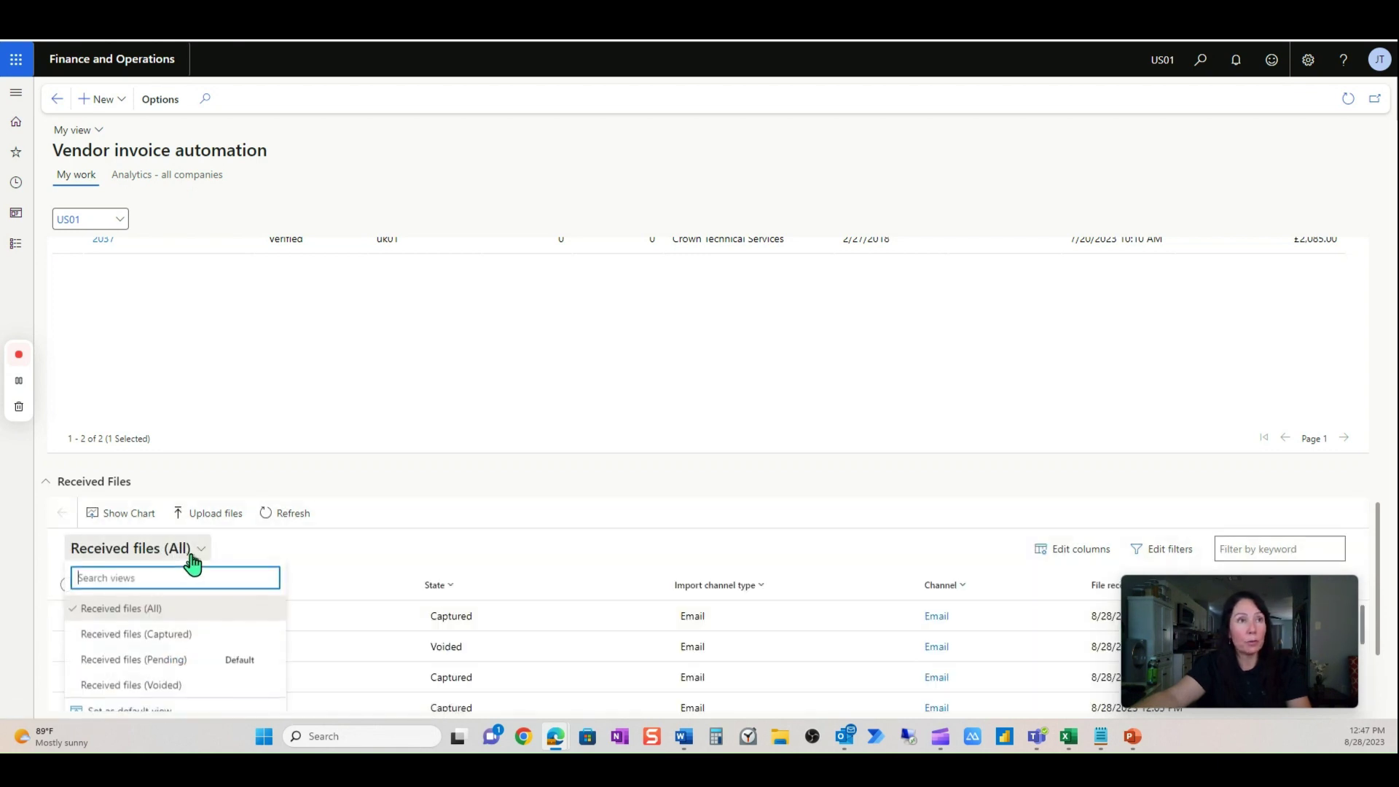
click(216, 635)
Step: Switch Captured invoices to the Transferred view and refresh until ACME-00024 appears, then select it
scroll(313, 475, up, 3)
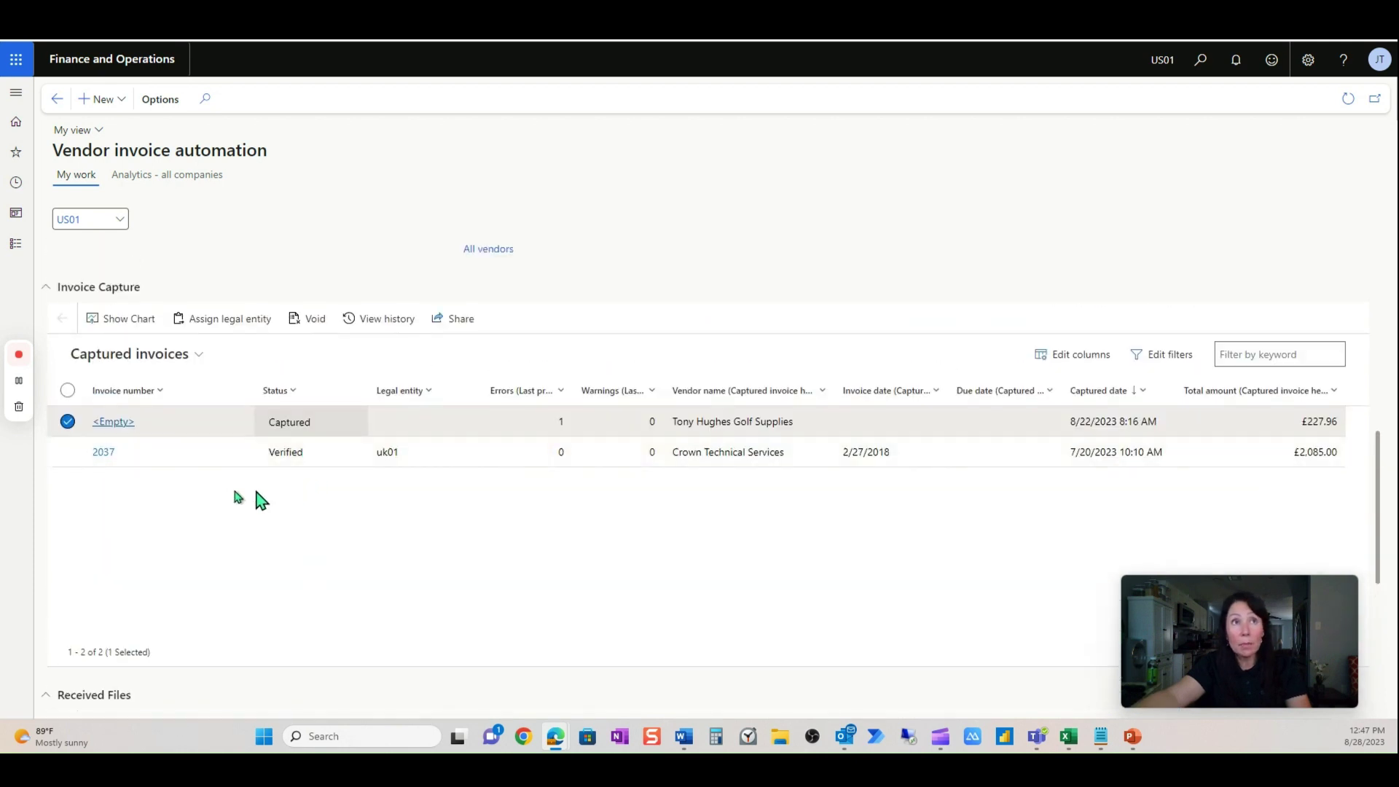
click(192, 362)
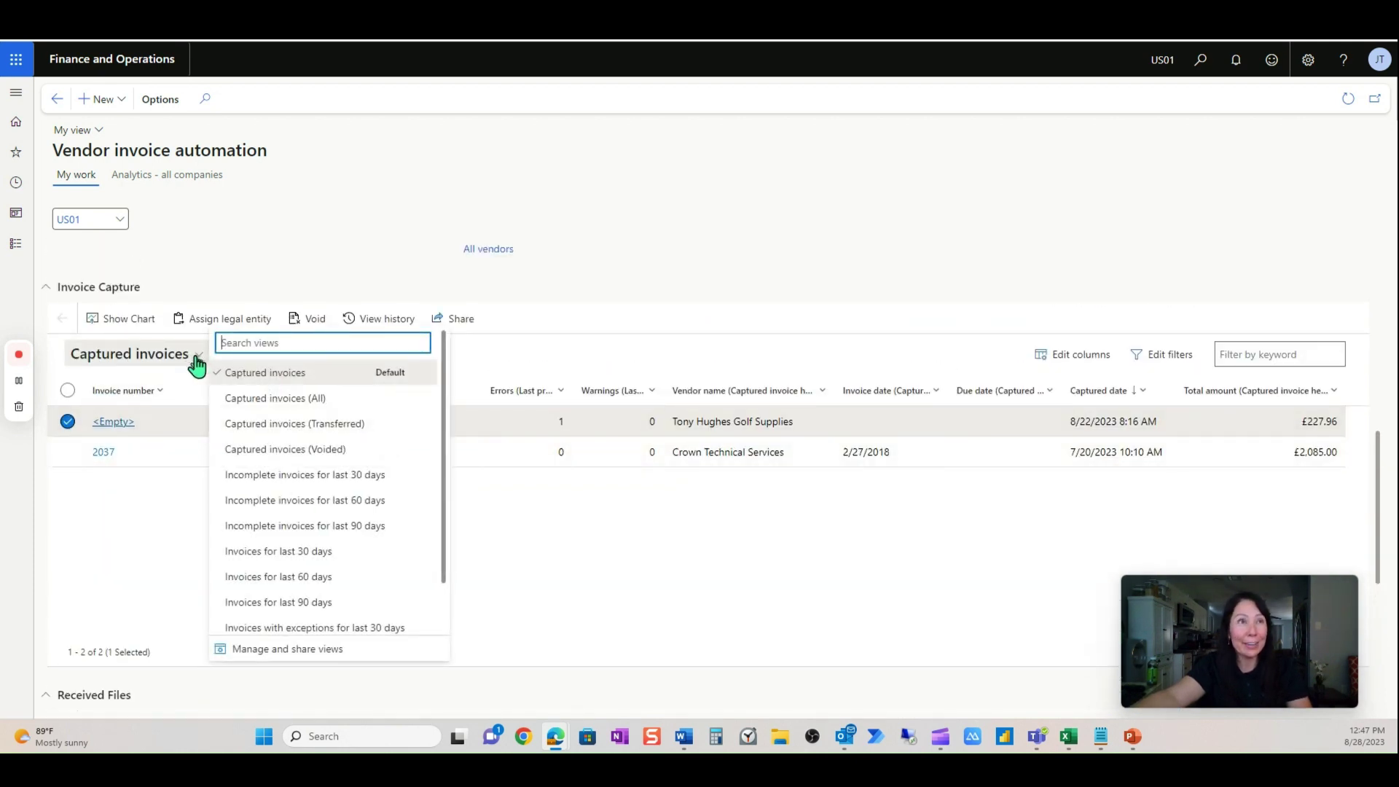
click(352, 422)
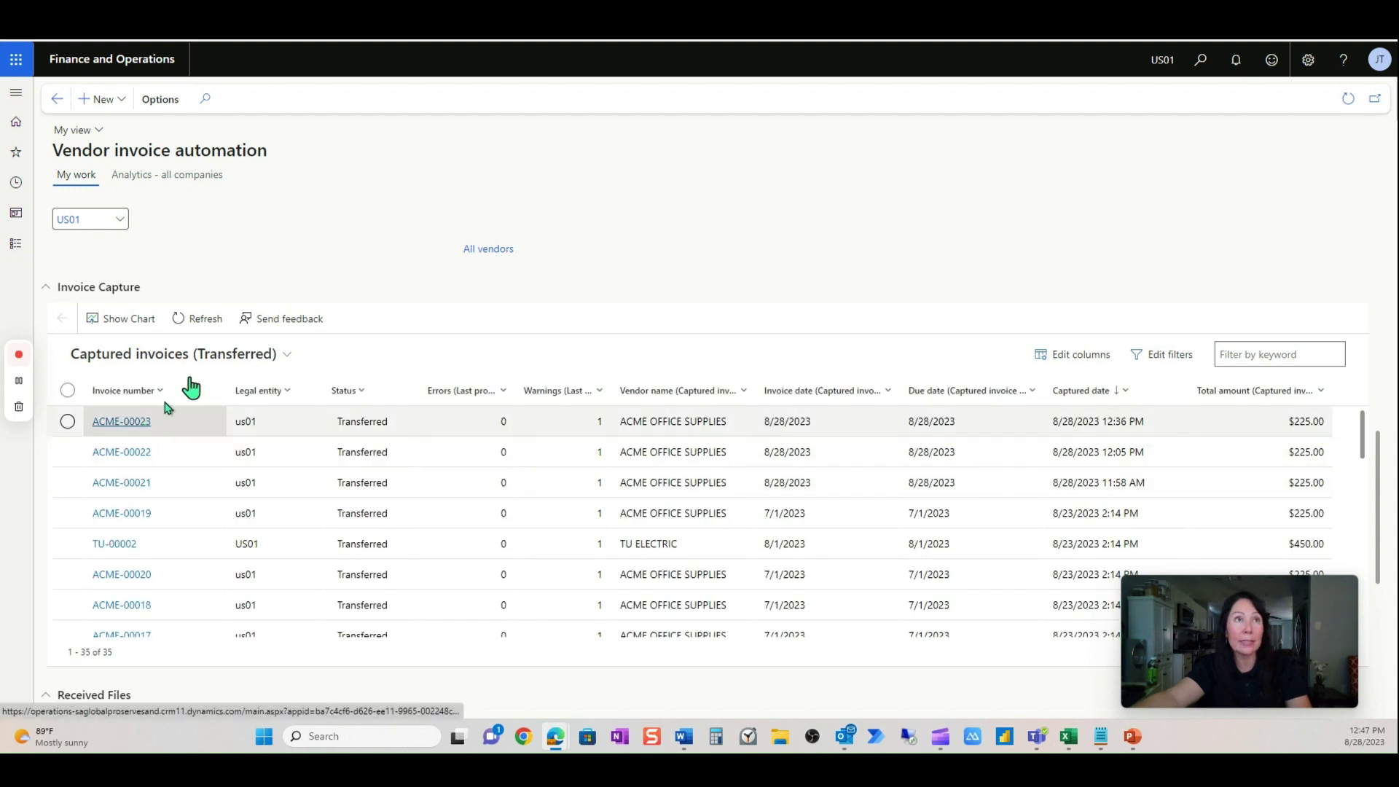
click(203, 322)
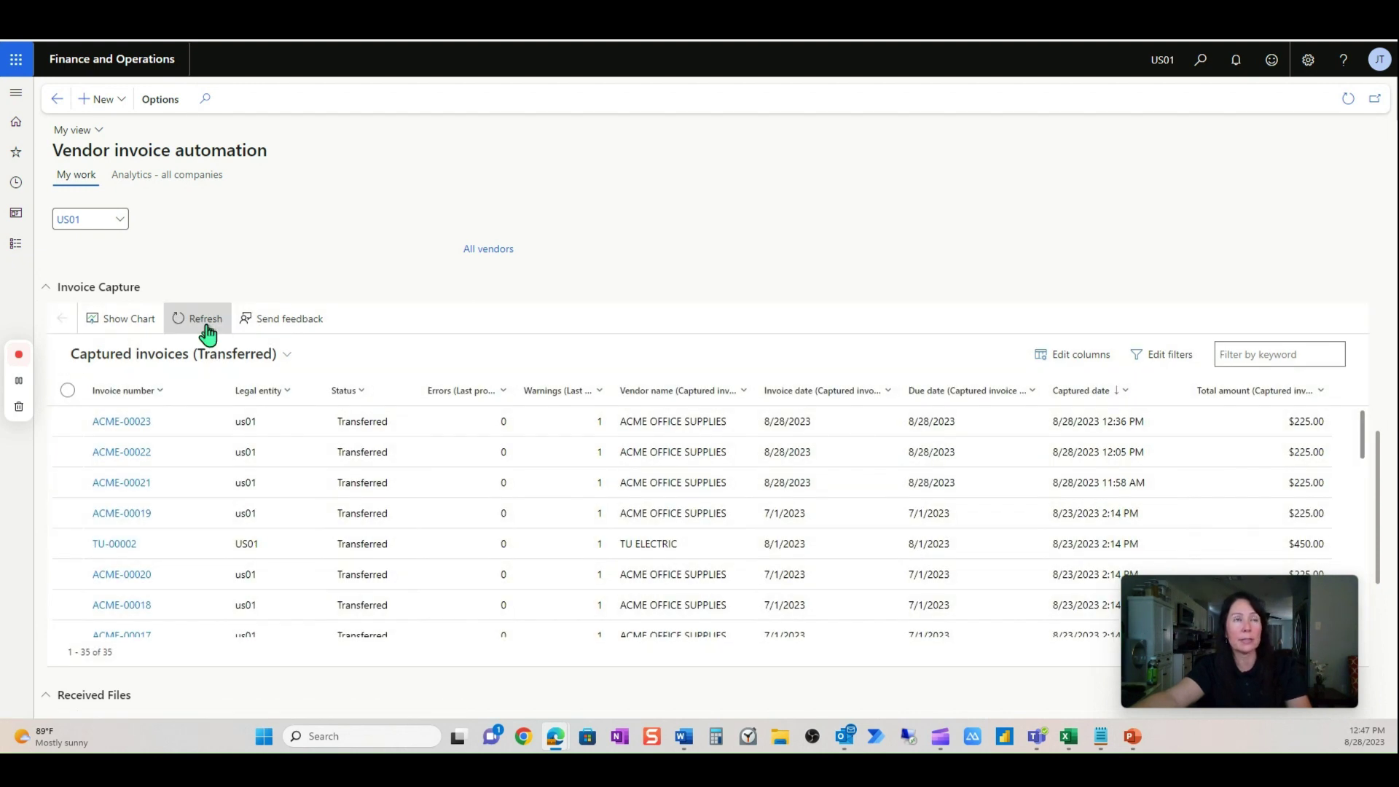
click(206, 330)
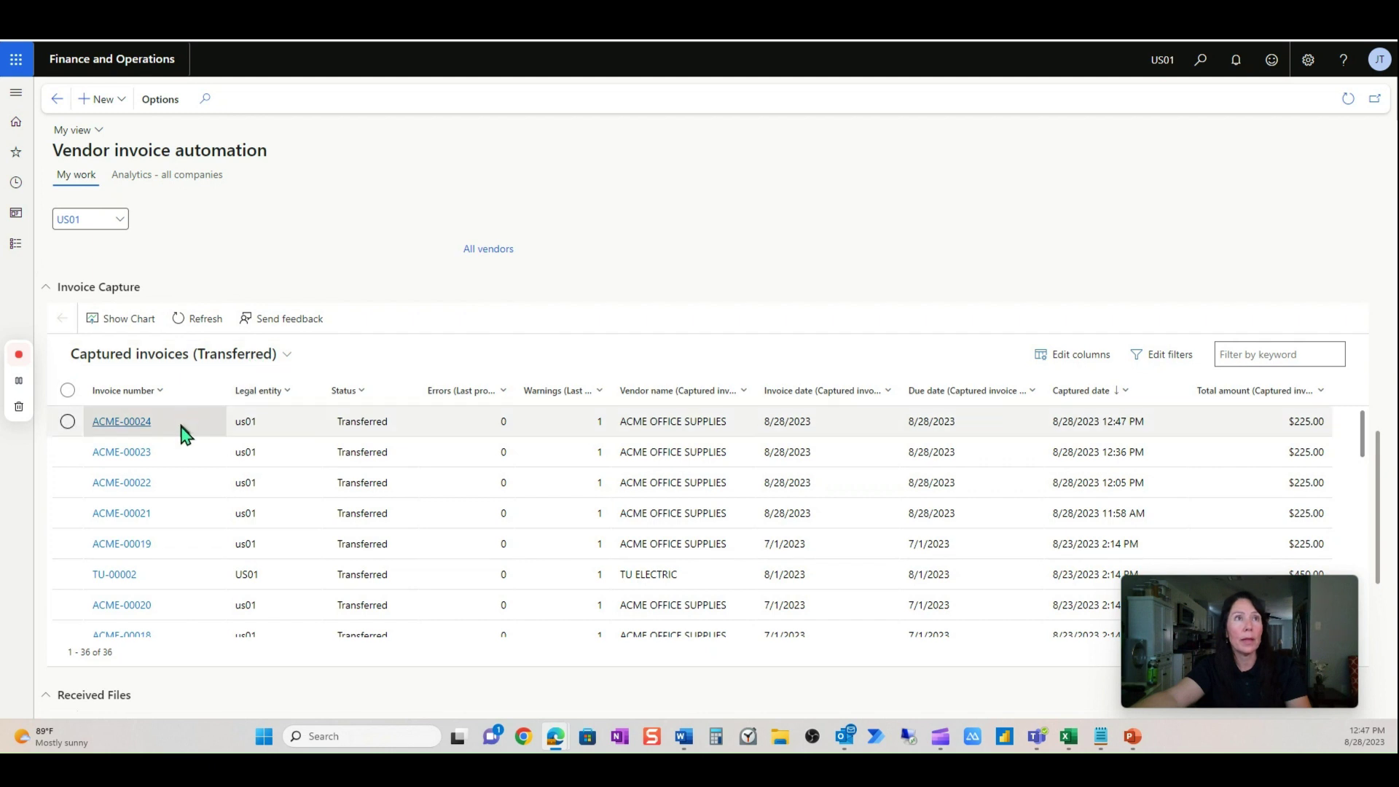
click(185, 433)
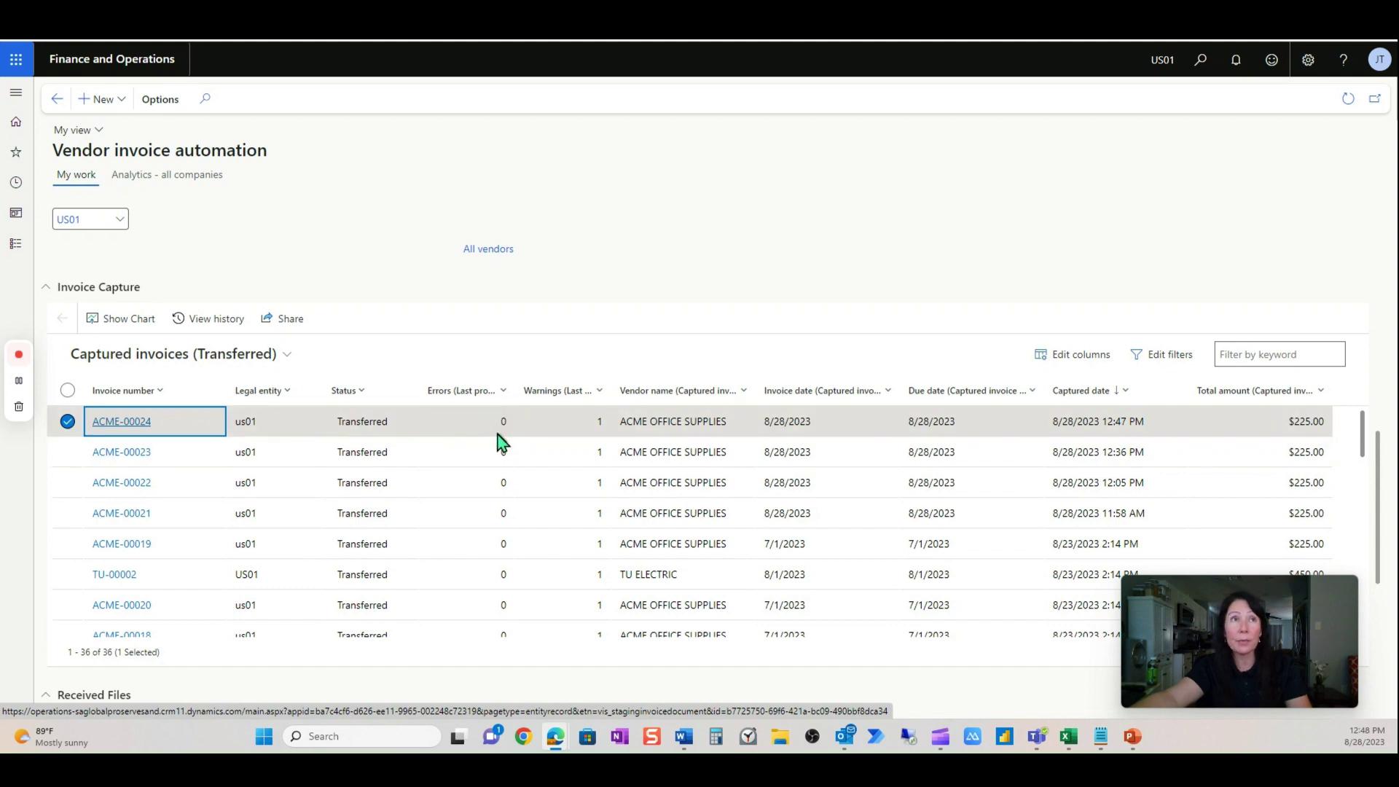
scroll(421, 468, up, 7)
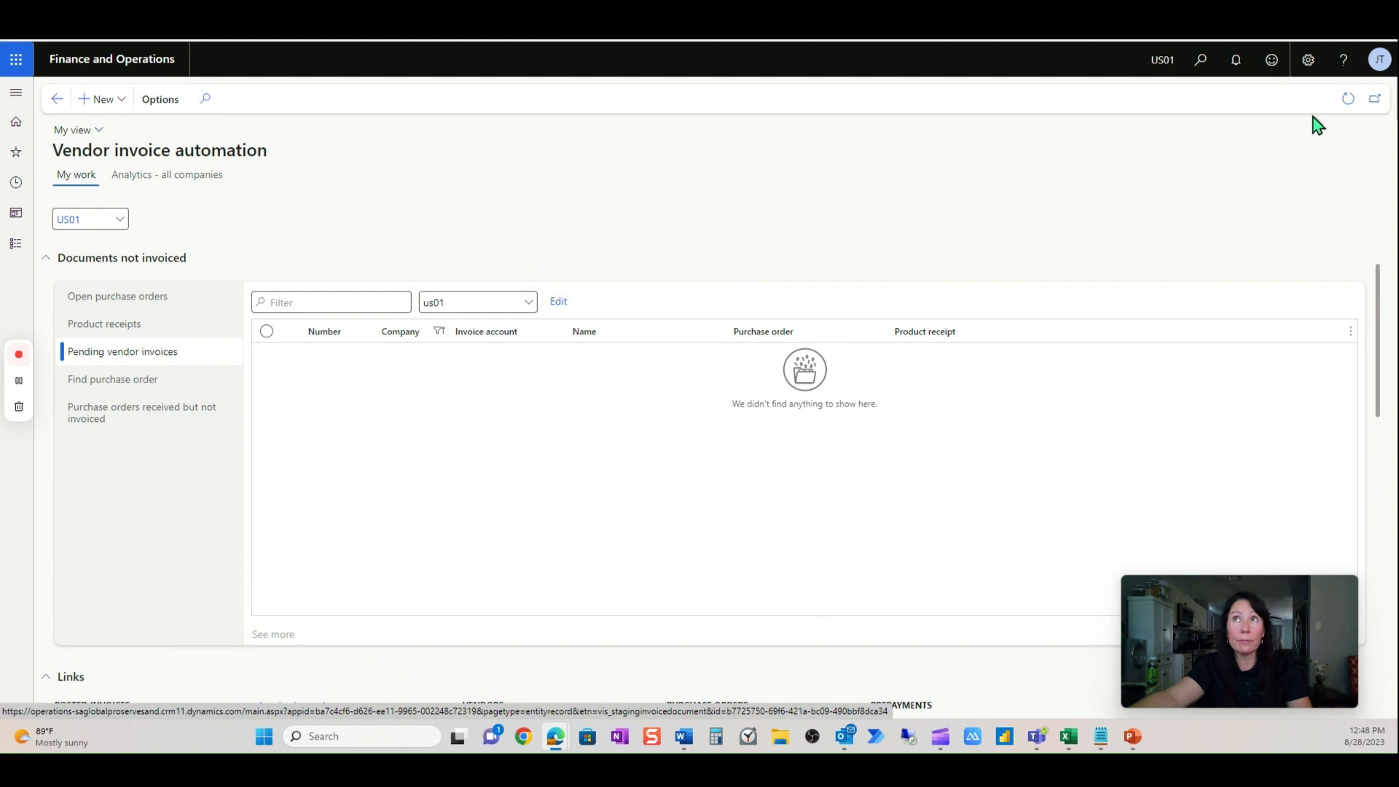
Step: Refresh Pending vendor invoices and open ACME-00024 from ACME OFFICE SUPPLIES for 225.00
click(1349, 98)
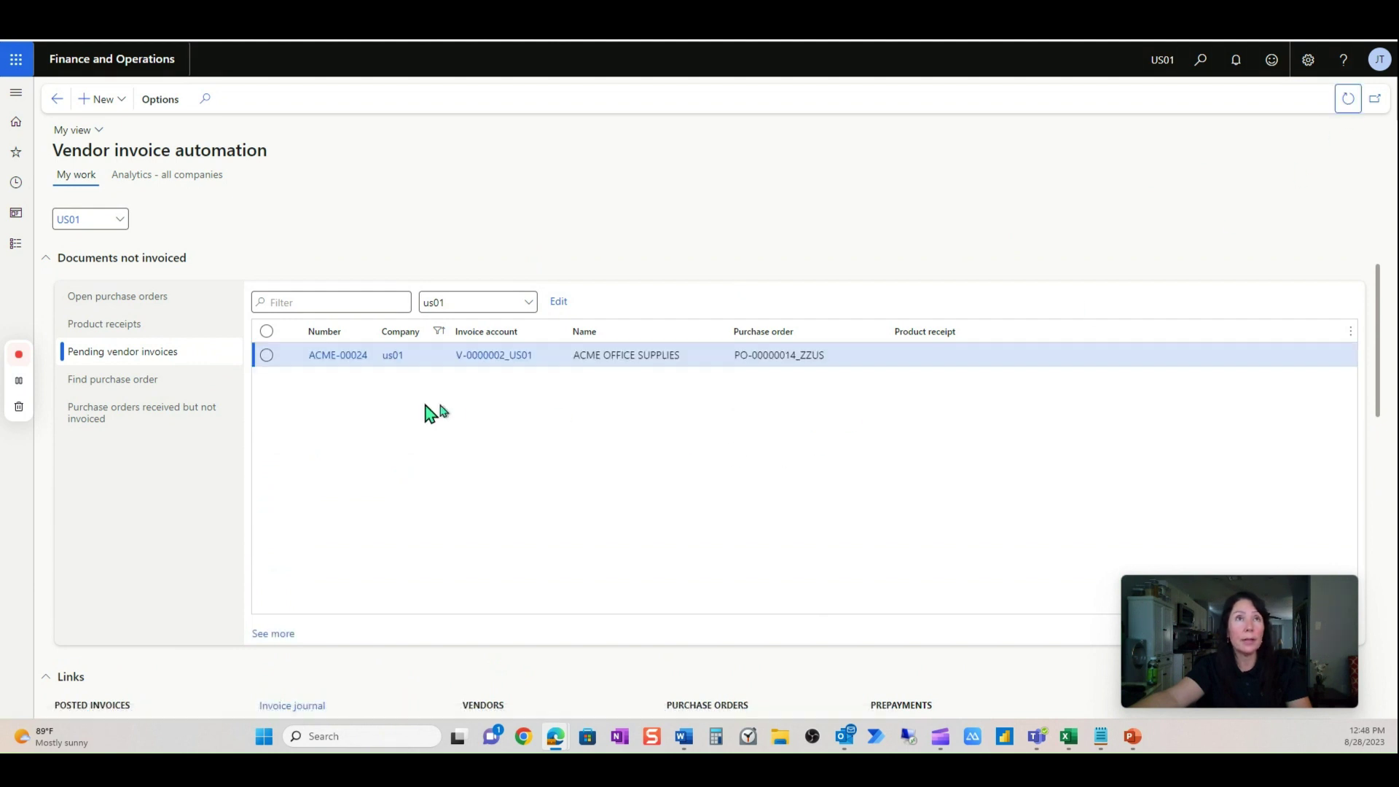
click(266, 355)
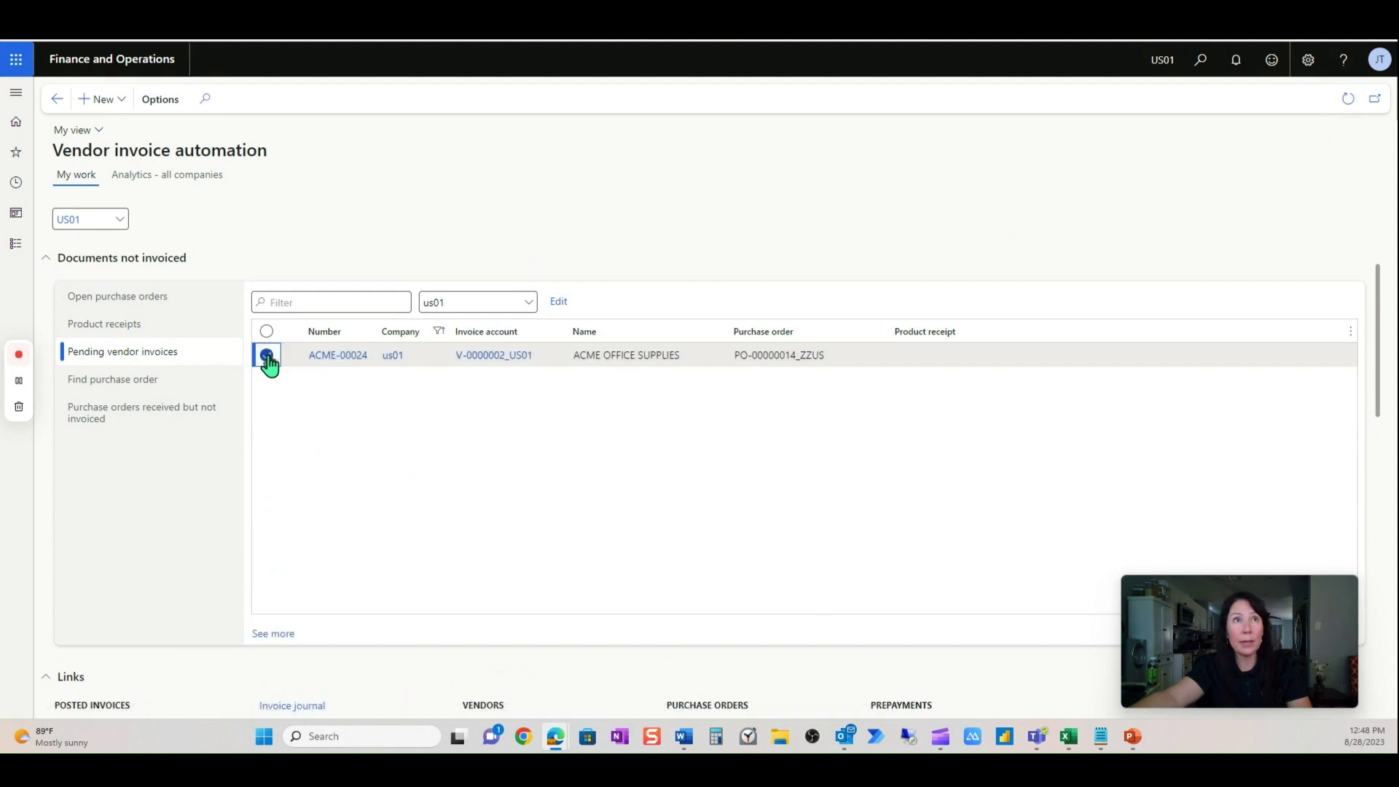
click(353, 358)
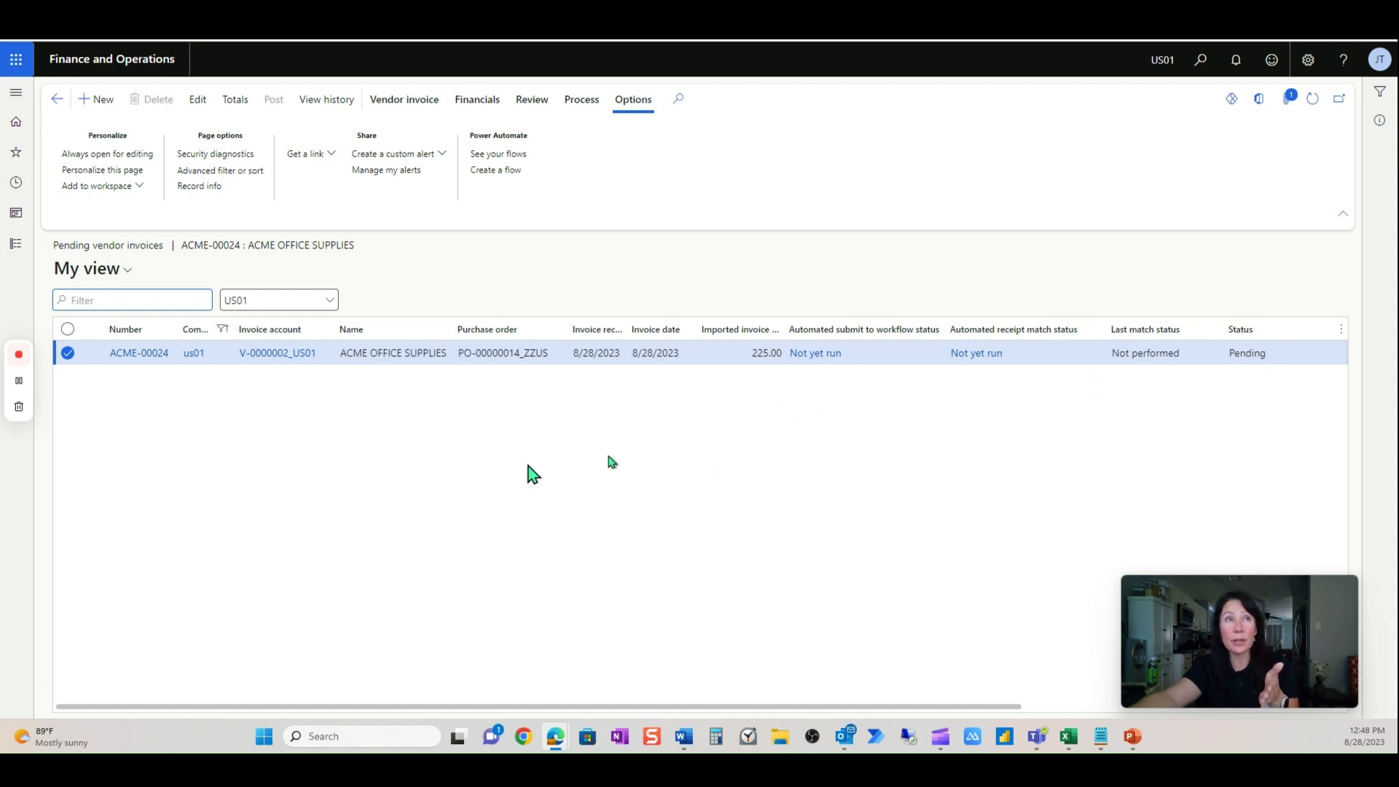
click(19, 382)
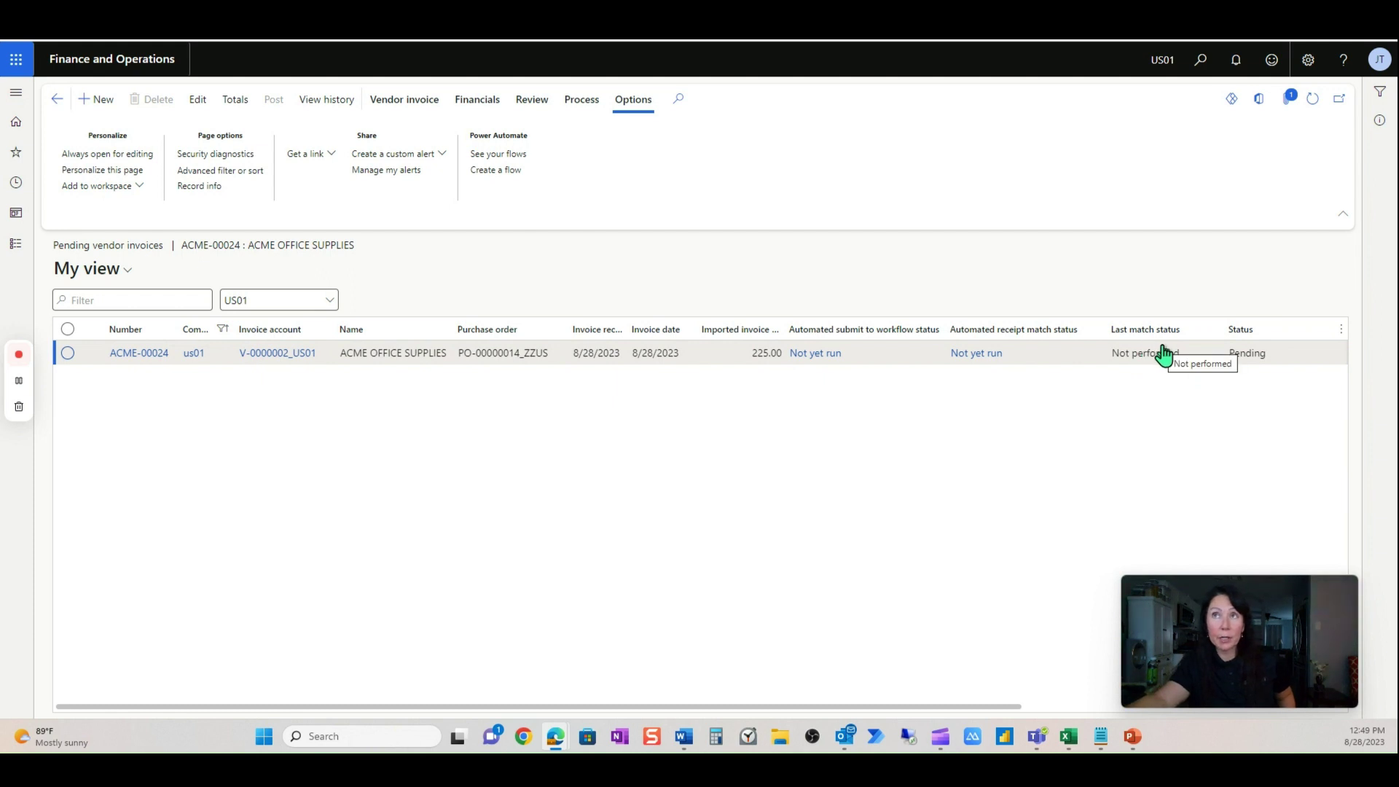
click(997, 350)
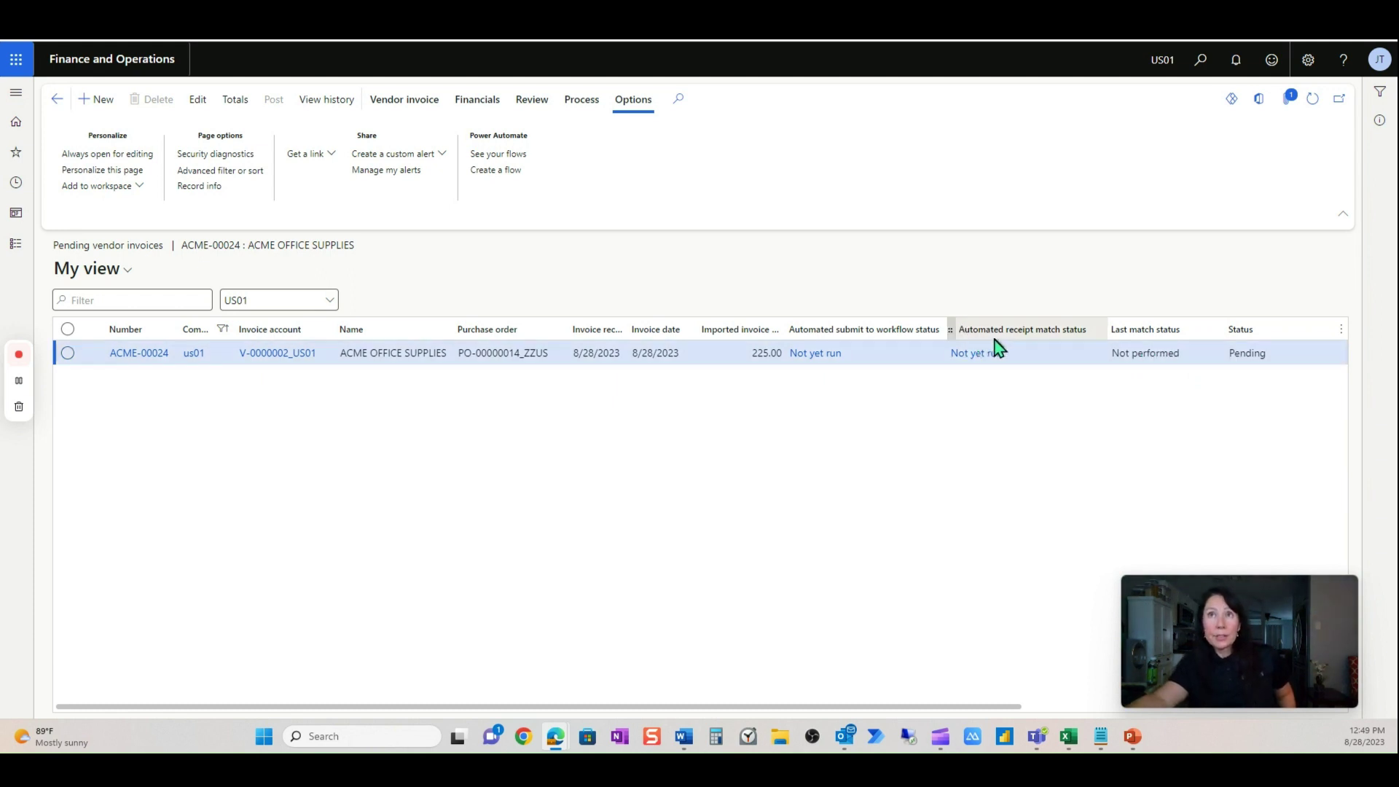
click(1054, 353)
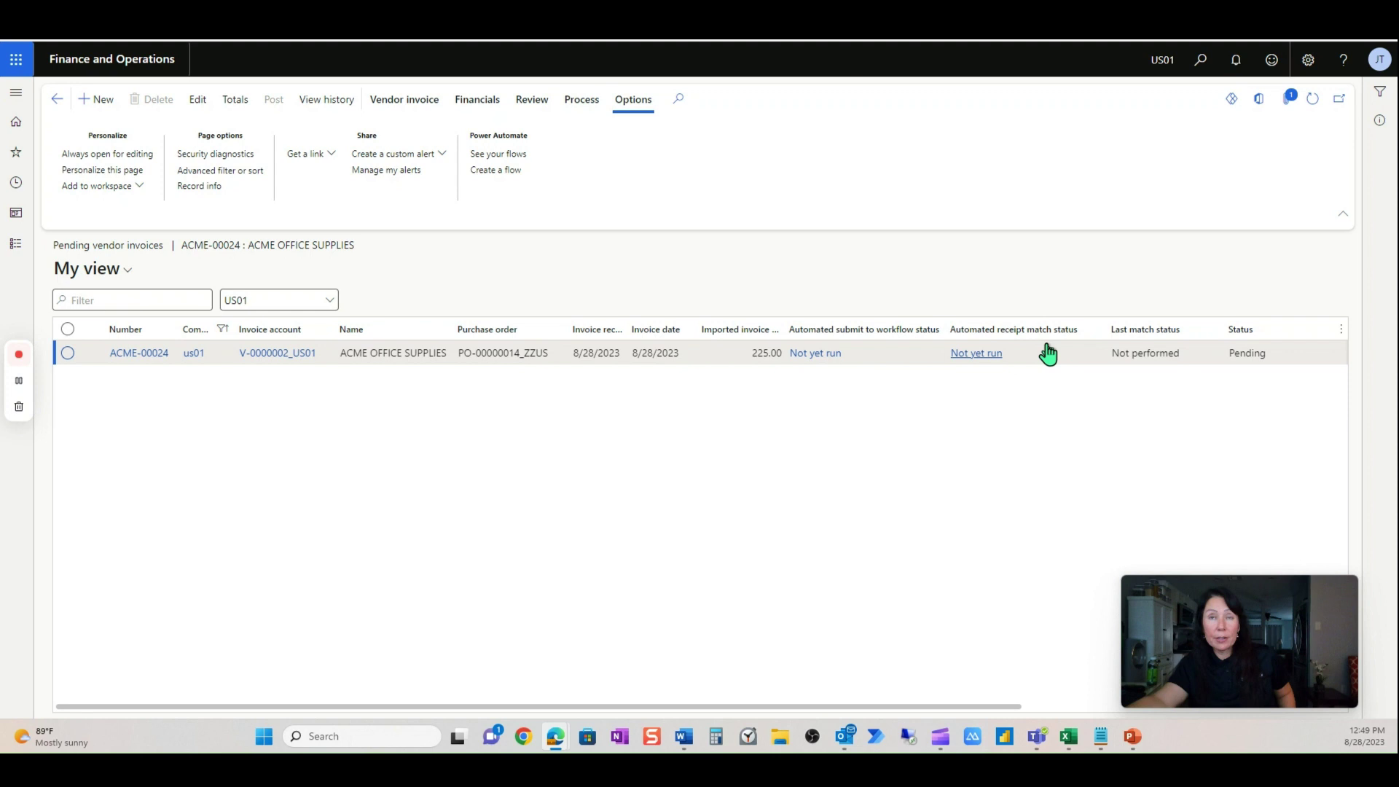
mouse_move(1048, 354)
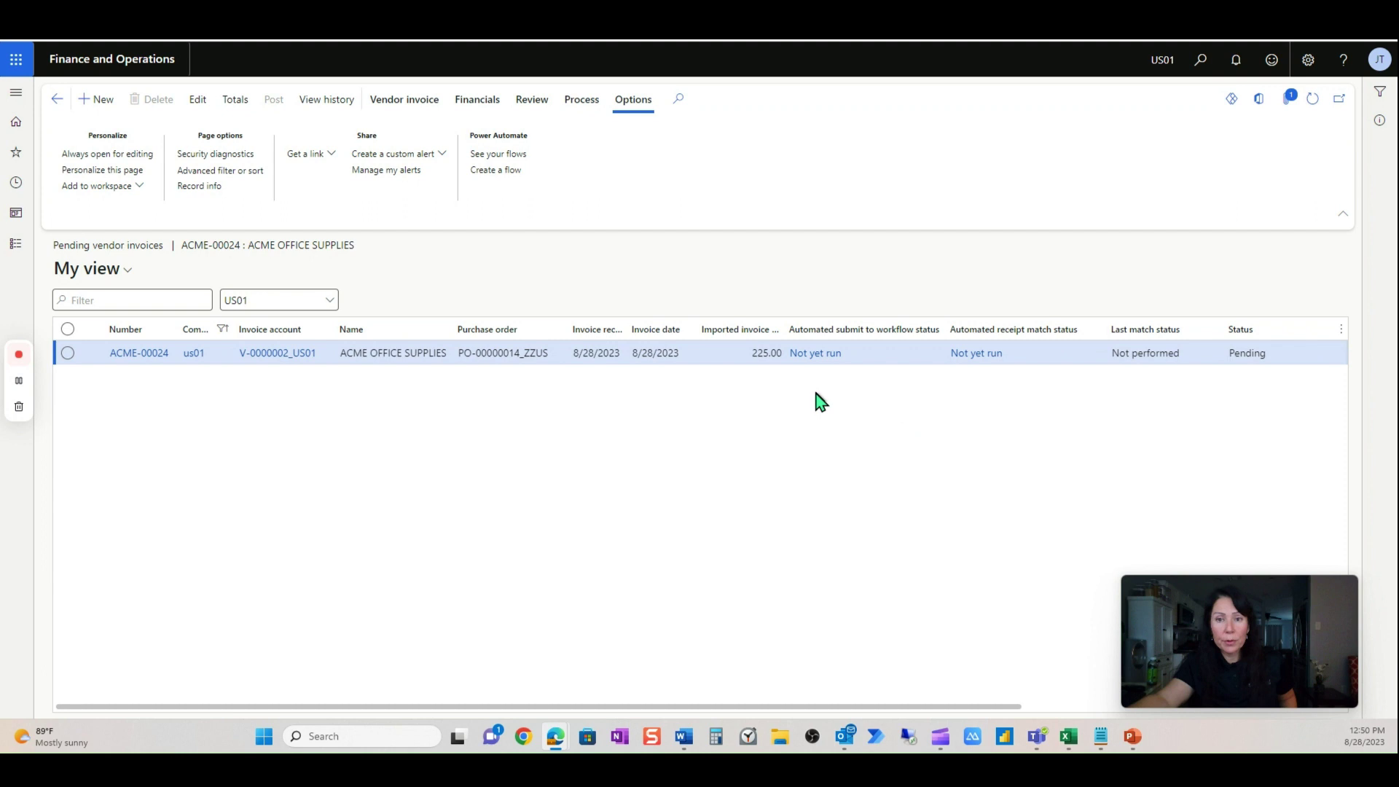
click(1312, 102)
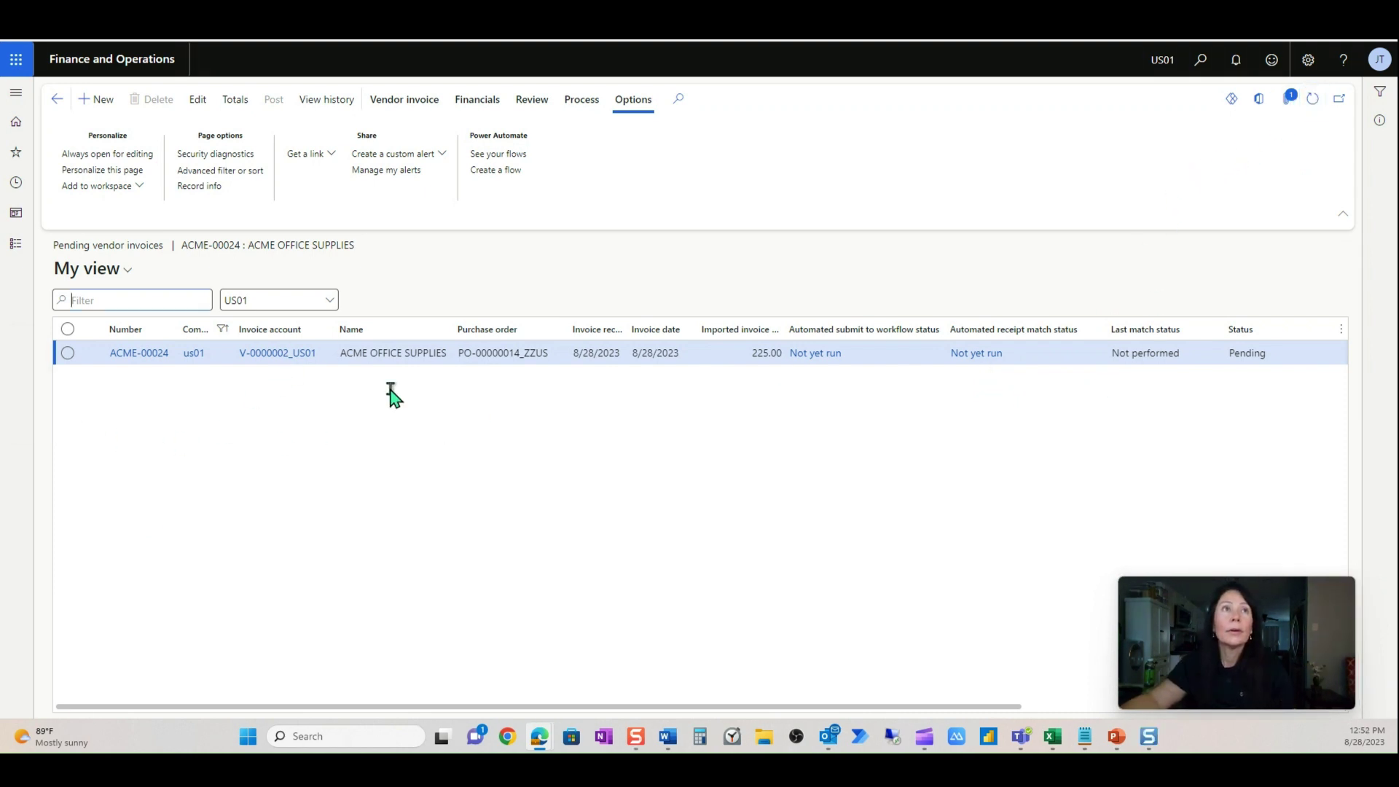
Step: Refresh ACME-00024 and check its automation history shows receipt matching passed and workflow submission completed
click(1312, 102)
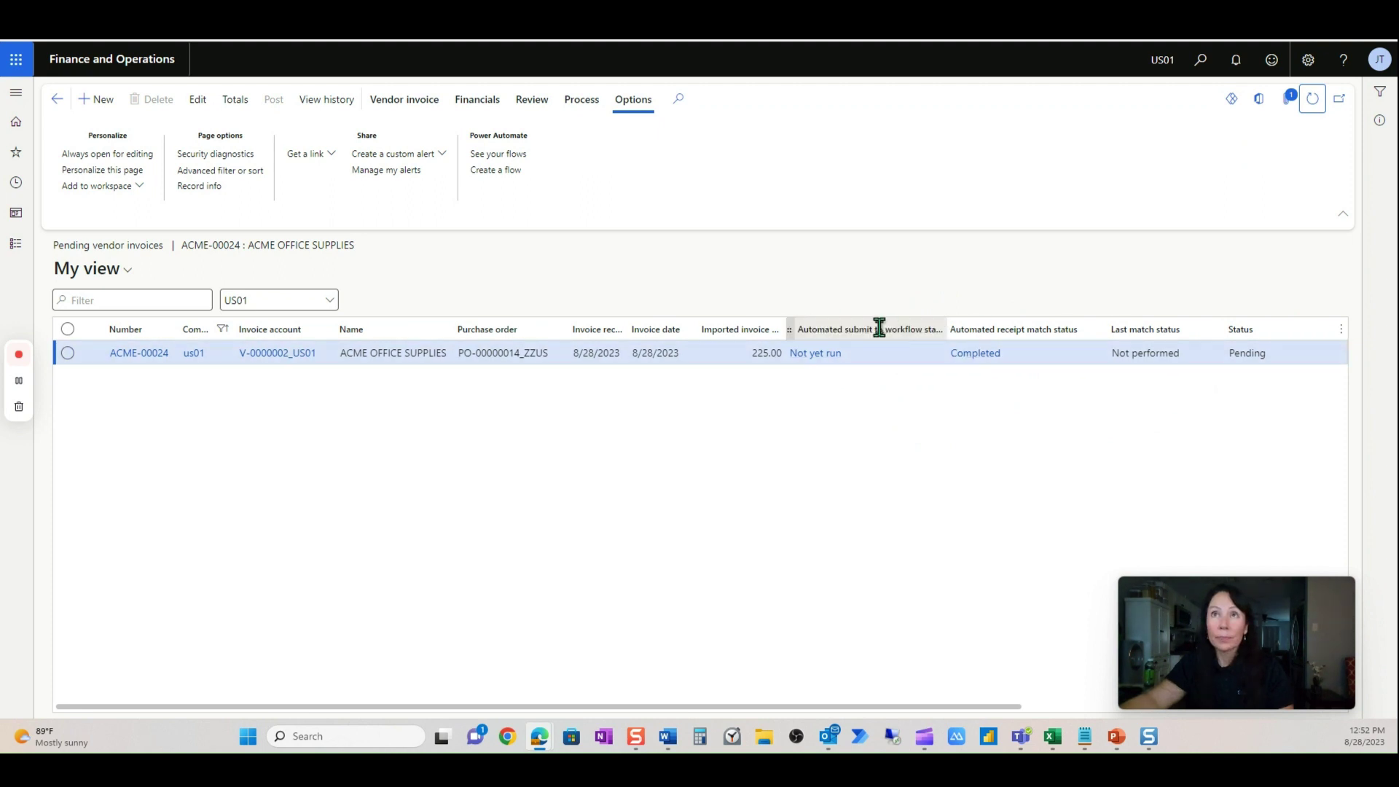
mouse_move(879, 328)
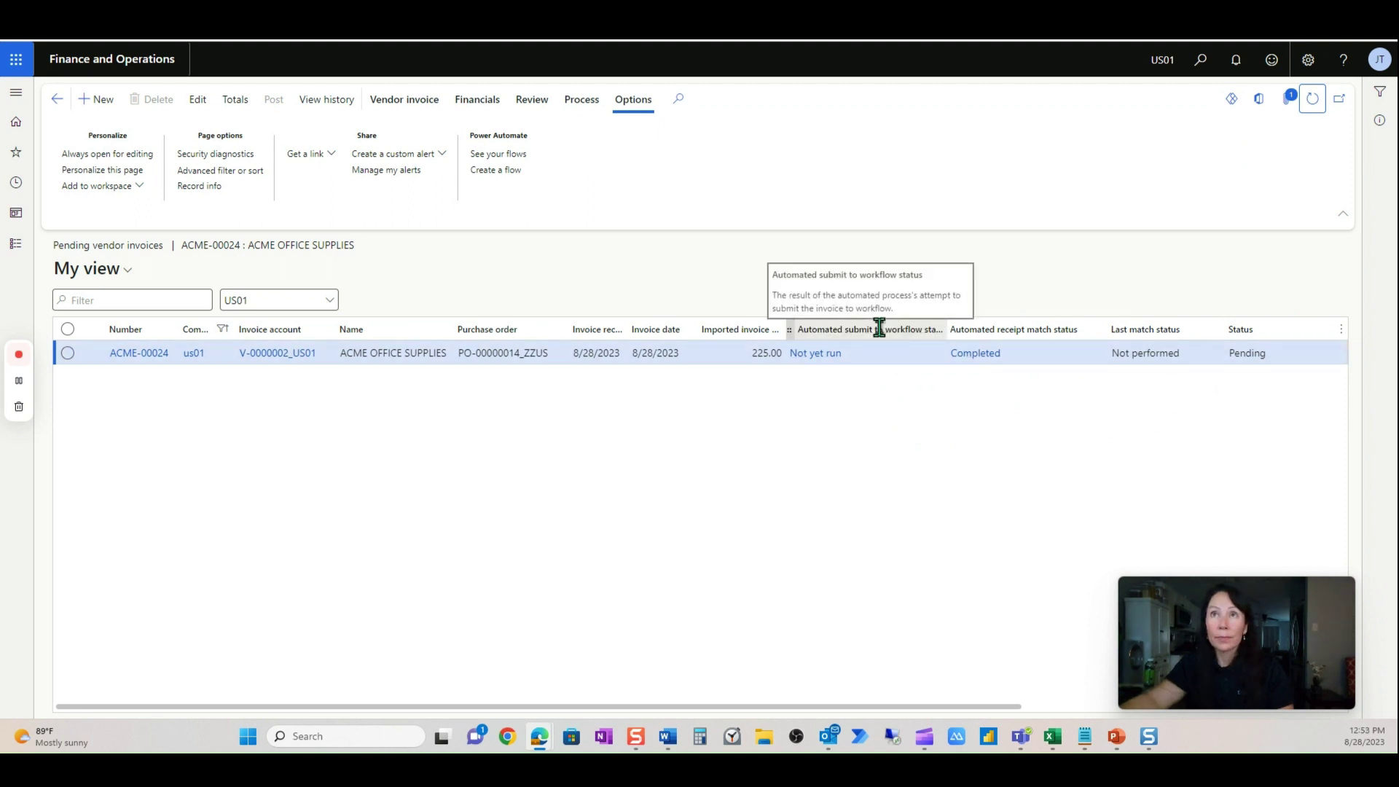
click(330, 109)
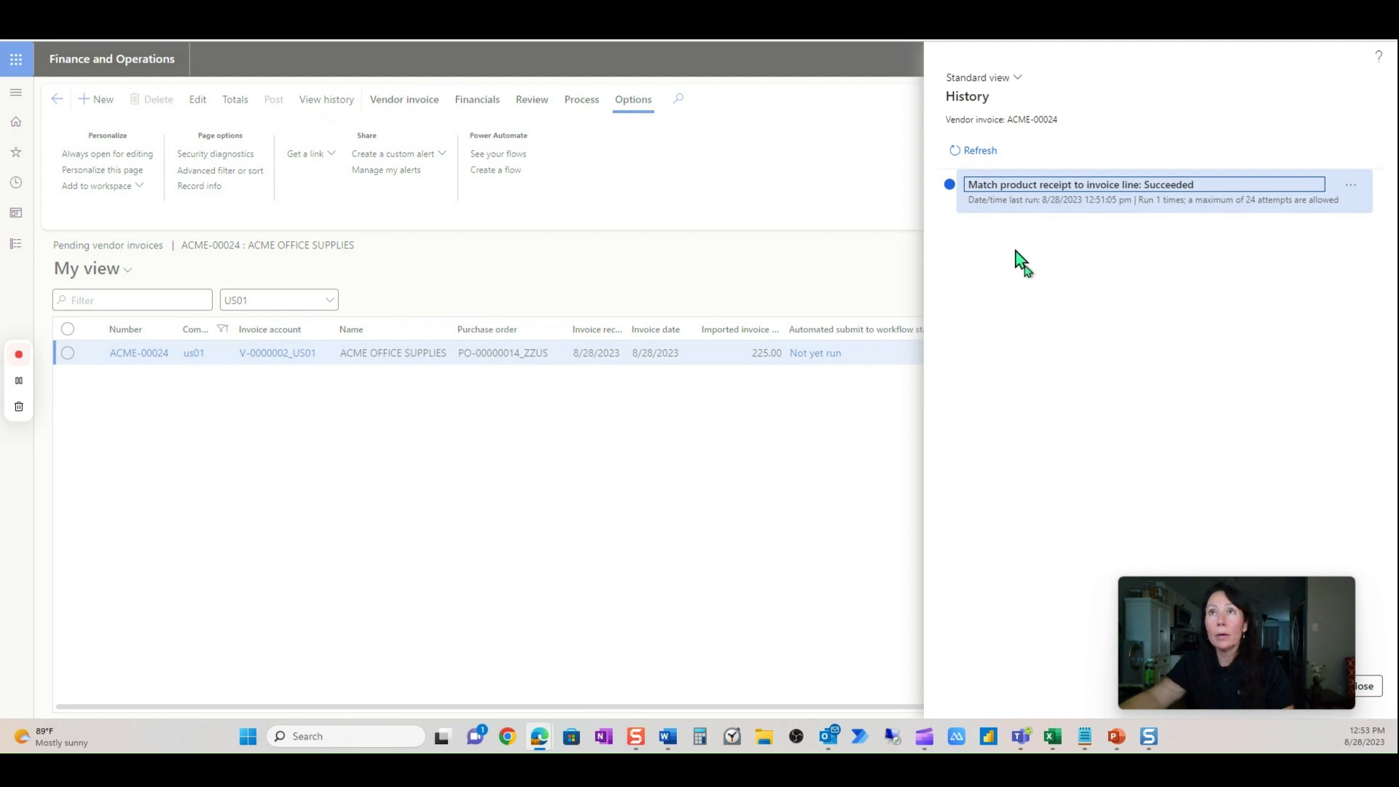
click(980, 152)
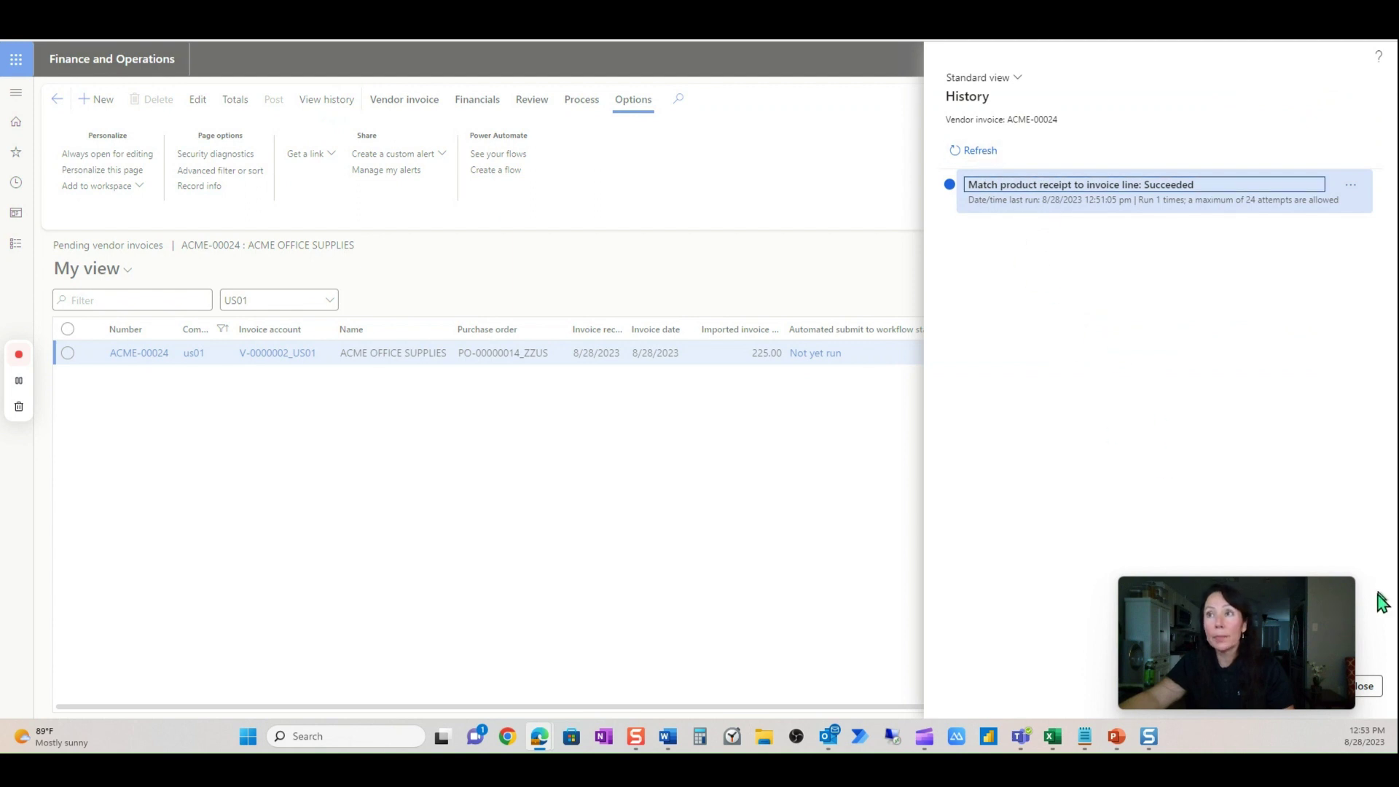
click(1367, 687)
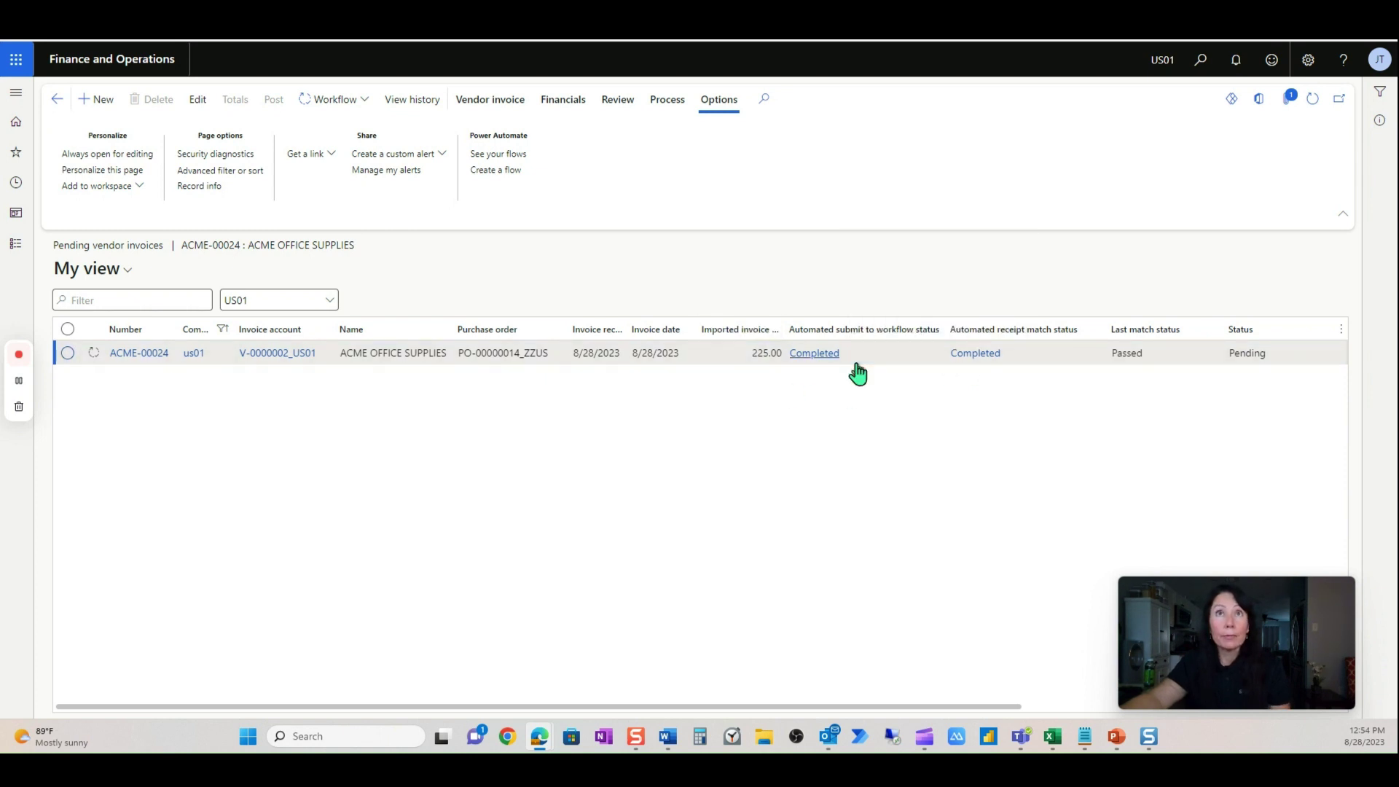
Step: Refresh the Pending vendor invoices page to confirm ACME-00024 no longer appears
mouse_move(858, 373)
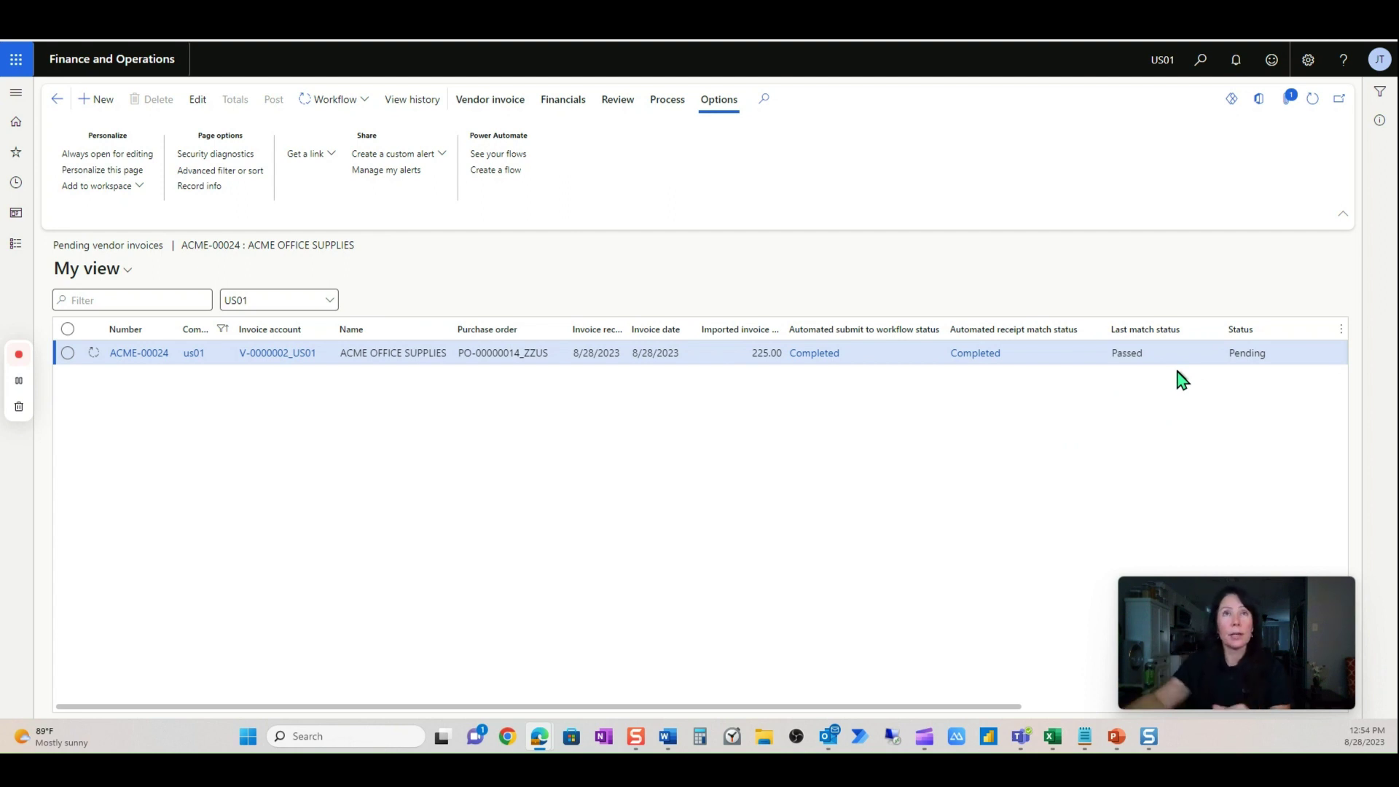
click(1313, 102)
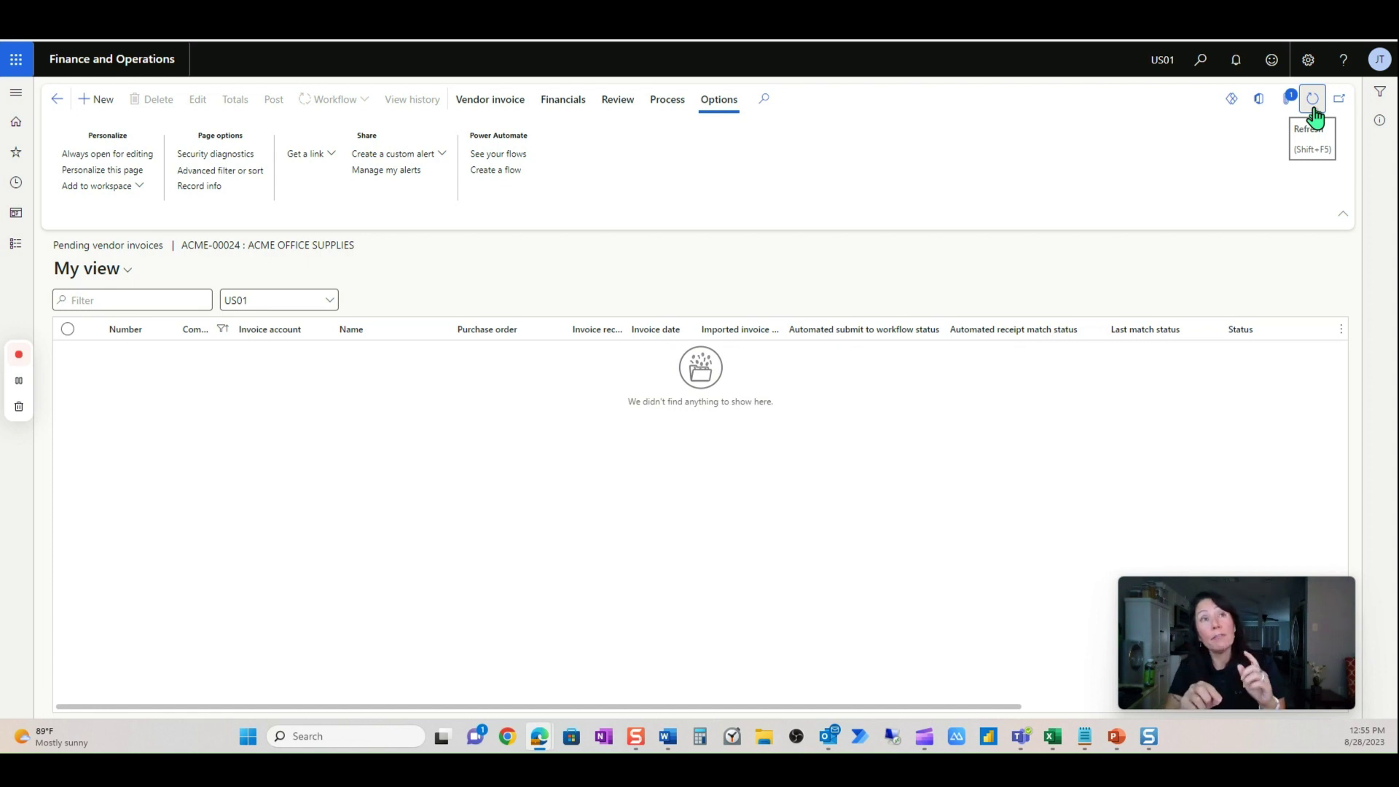
Step: From Accounts payable > Payment setup > Process automations, create a new Vendor payment proposal series
click(22, 249)
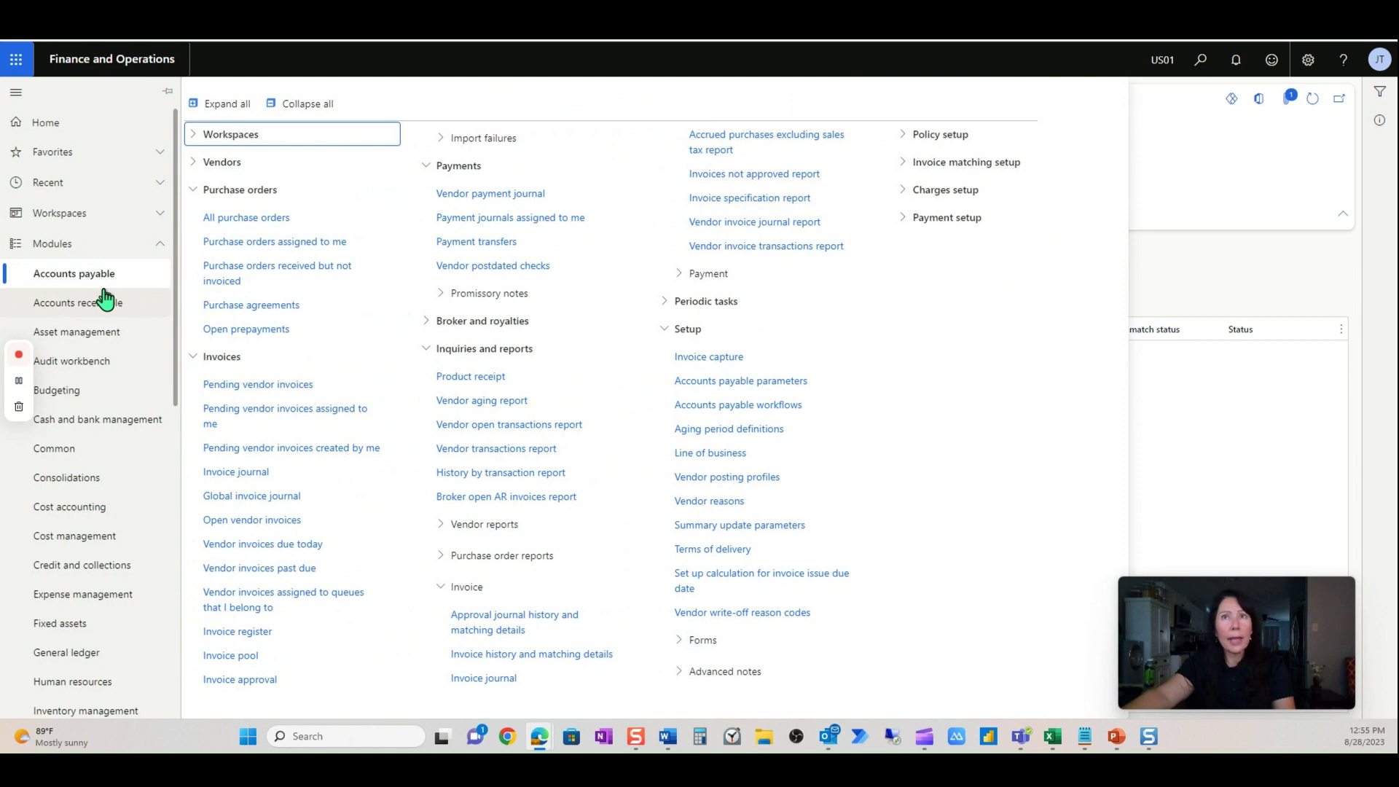
click(936, 225)
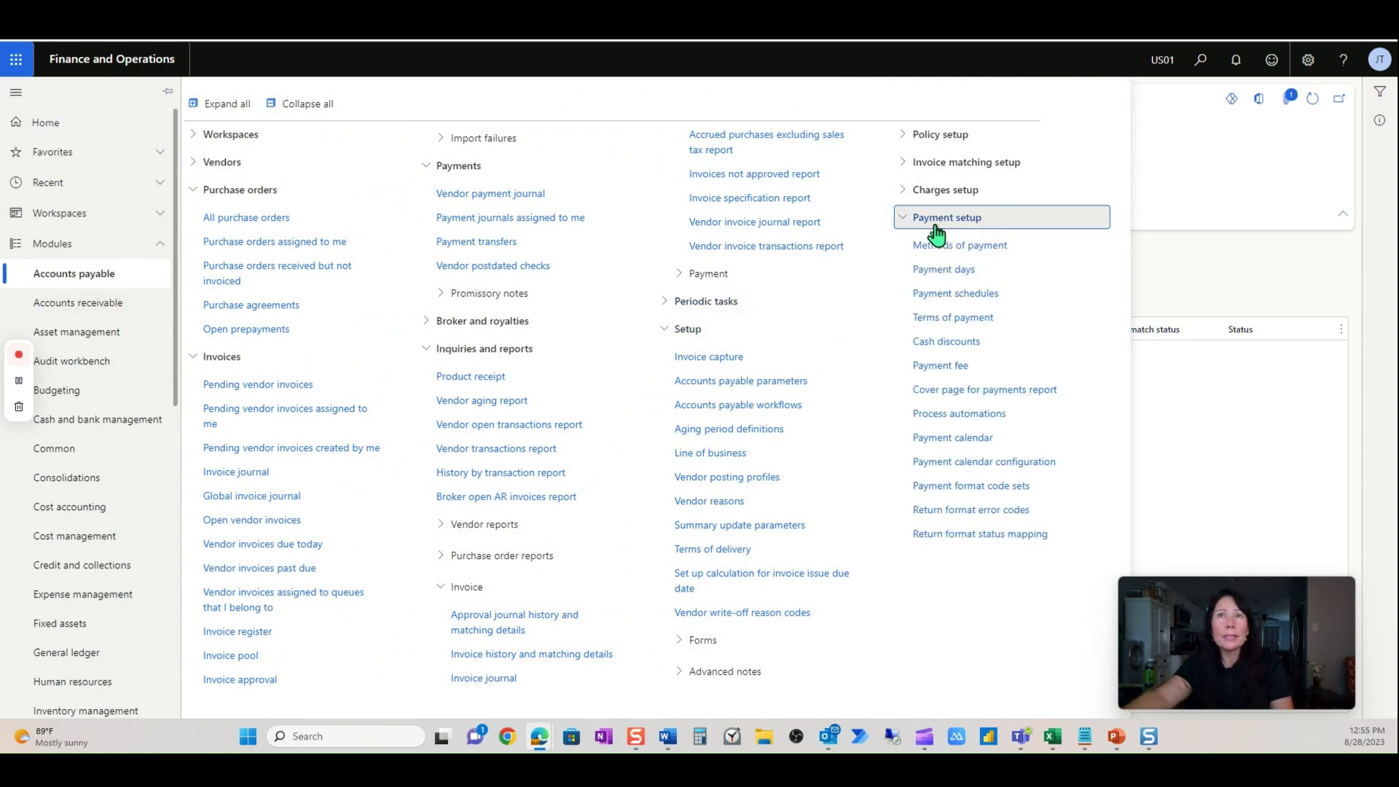
click(940, 419)
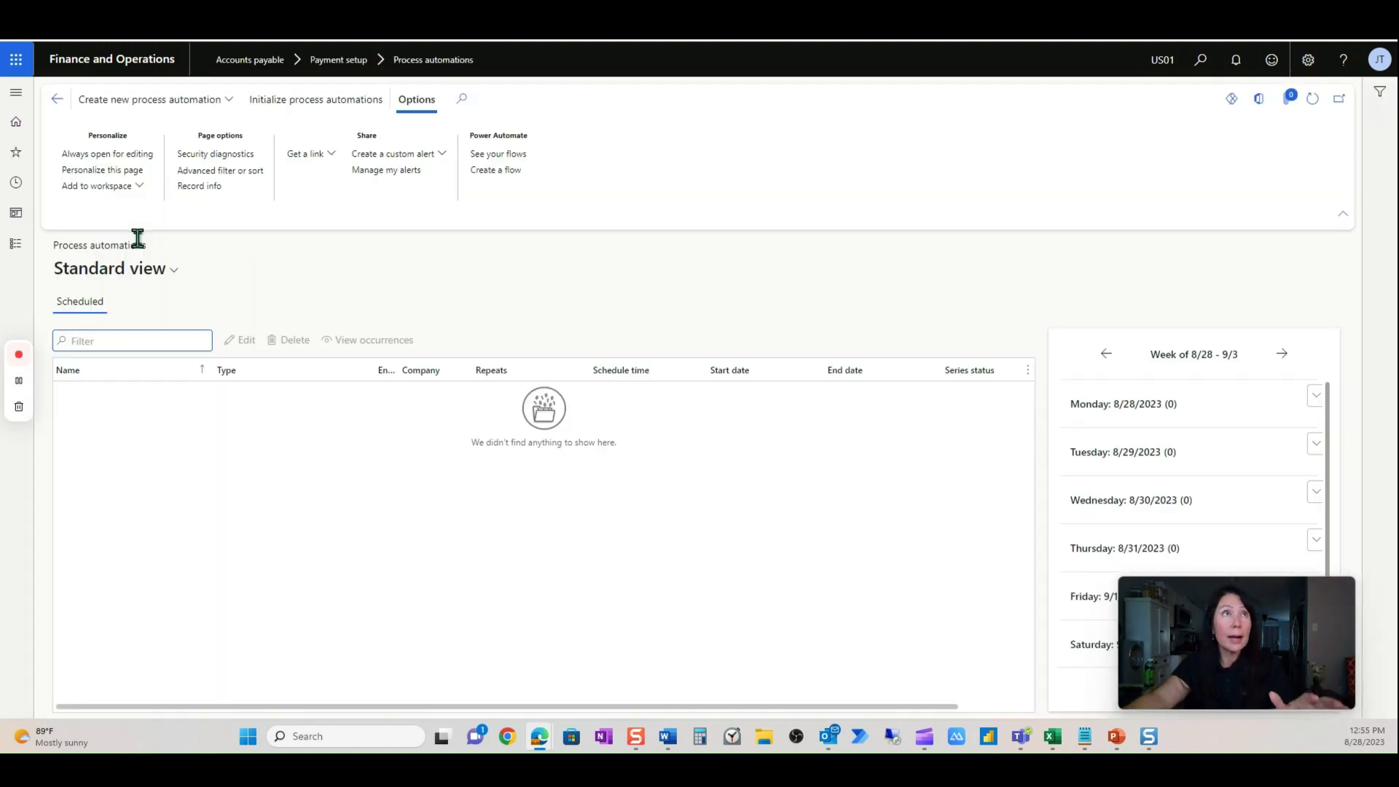
click(182, 112)
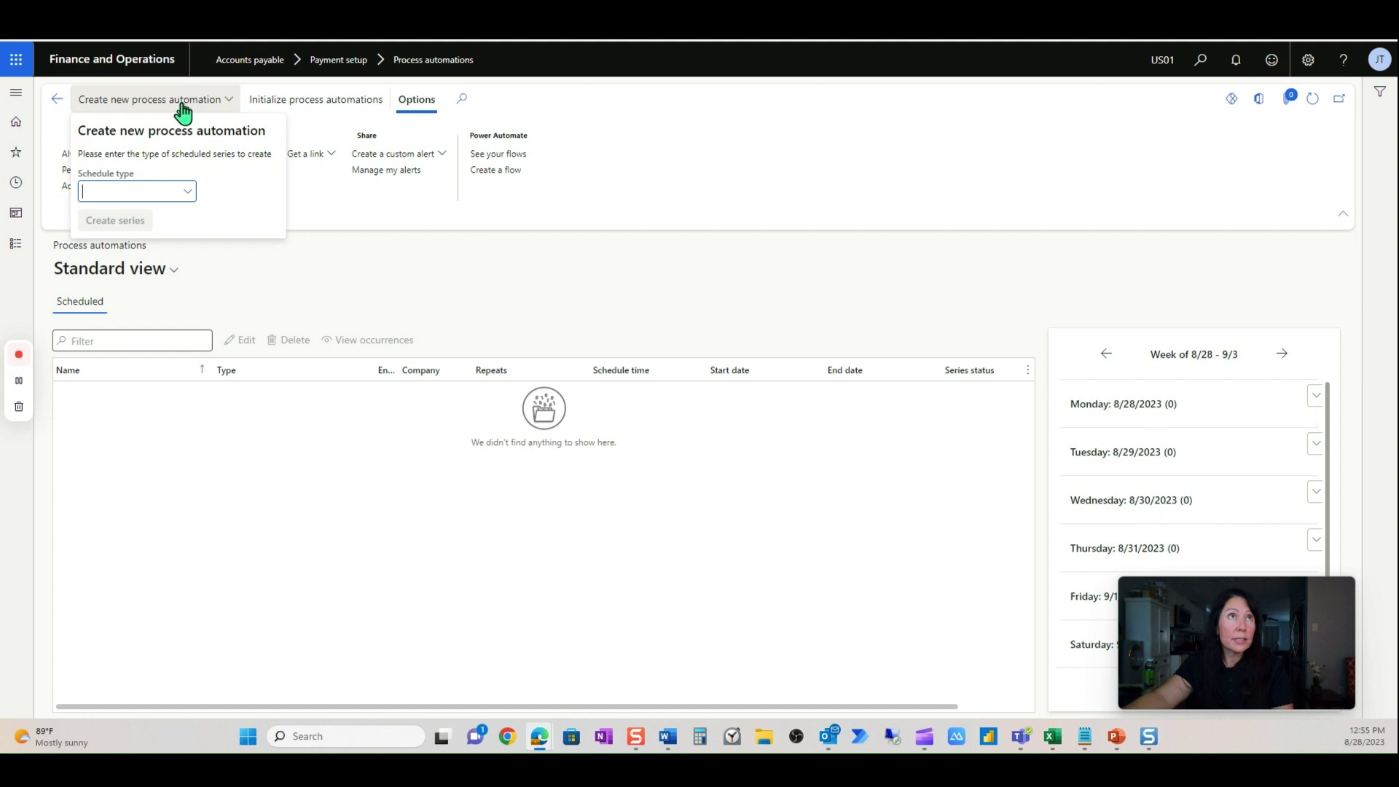
click(188, 192)
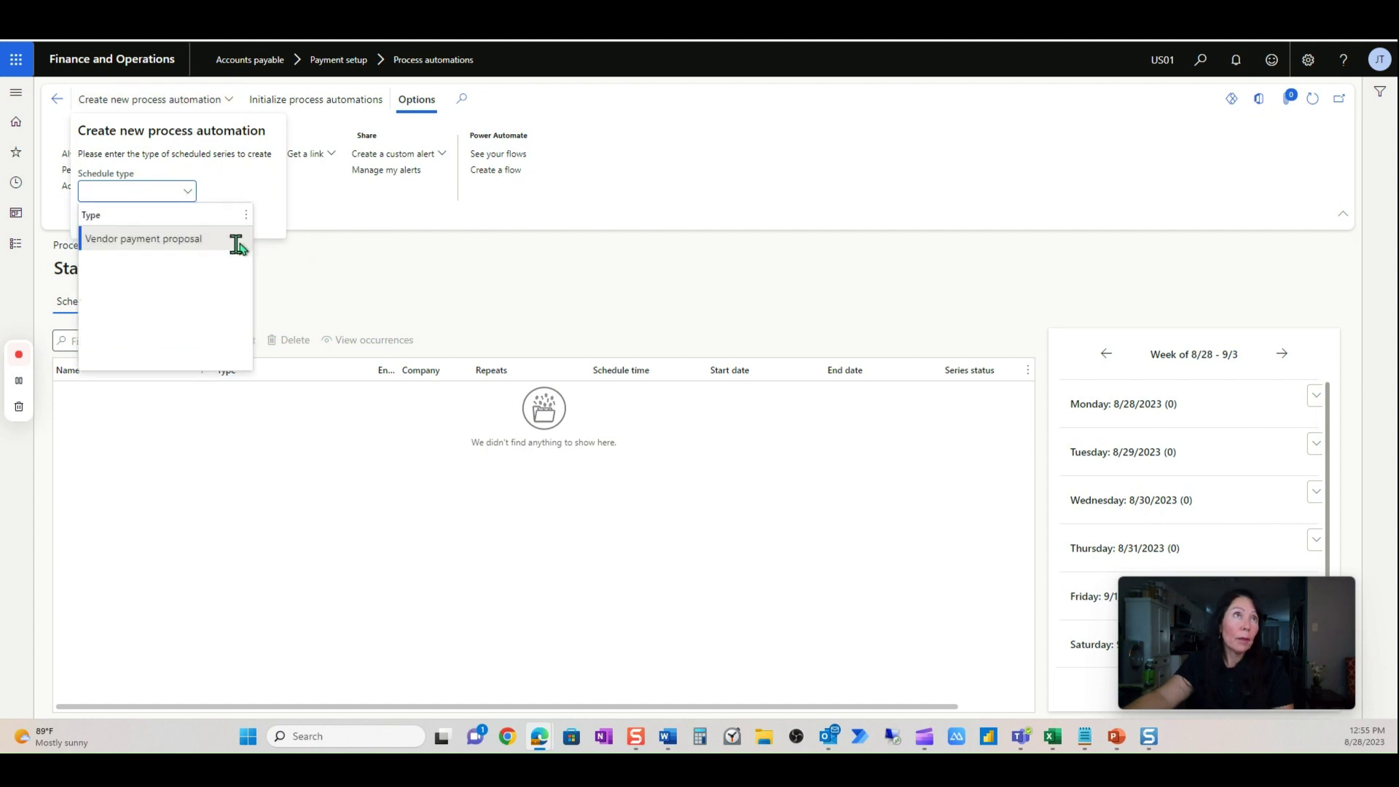
click(193, 241)
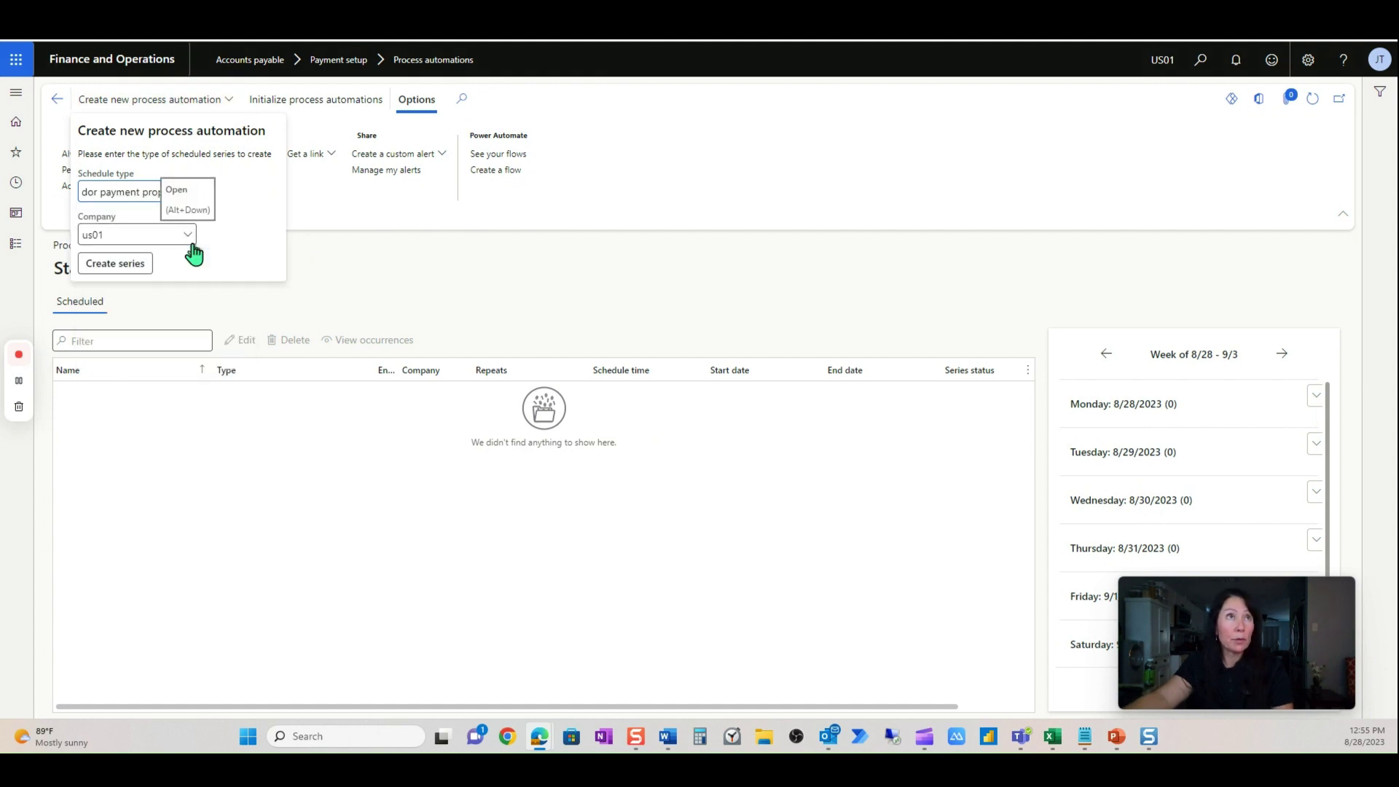
click(137, 265)
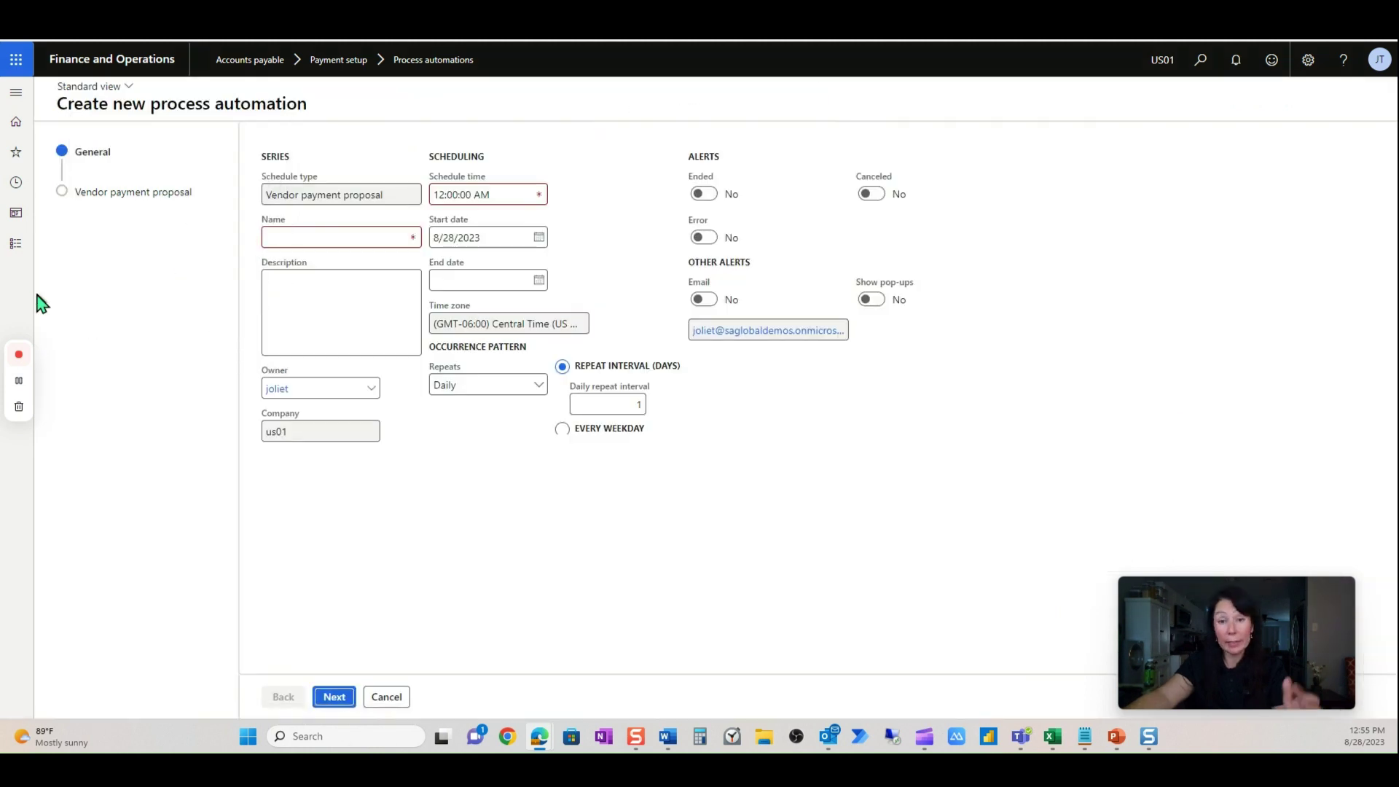
Step: Name the new automation 'Friday Payment Run' and advance to the next setup page
click(321, 235)
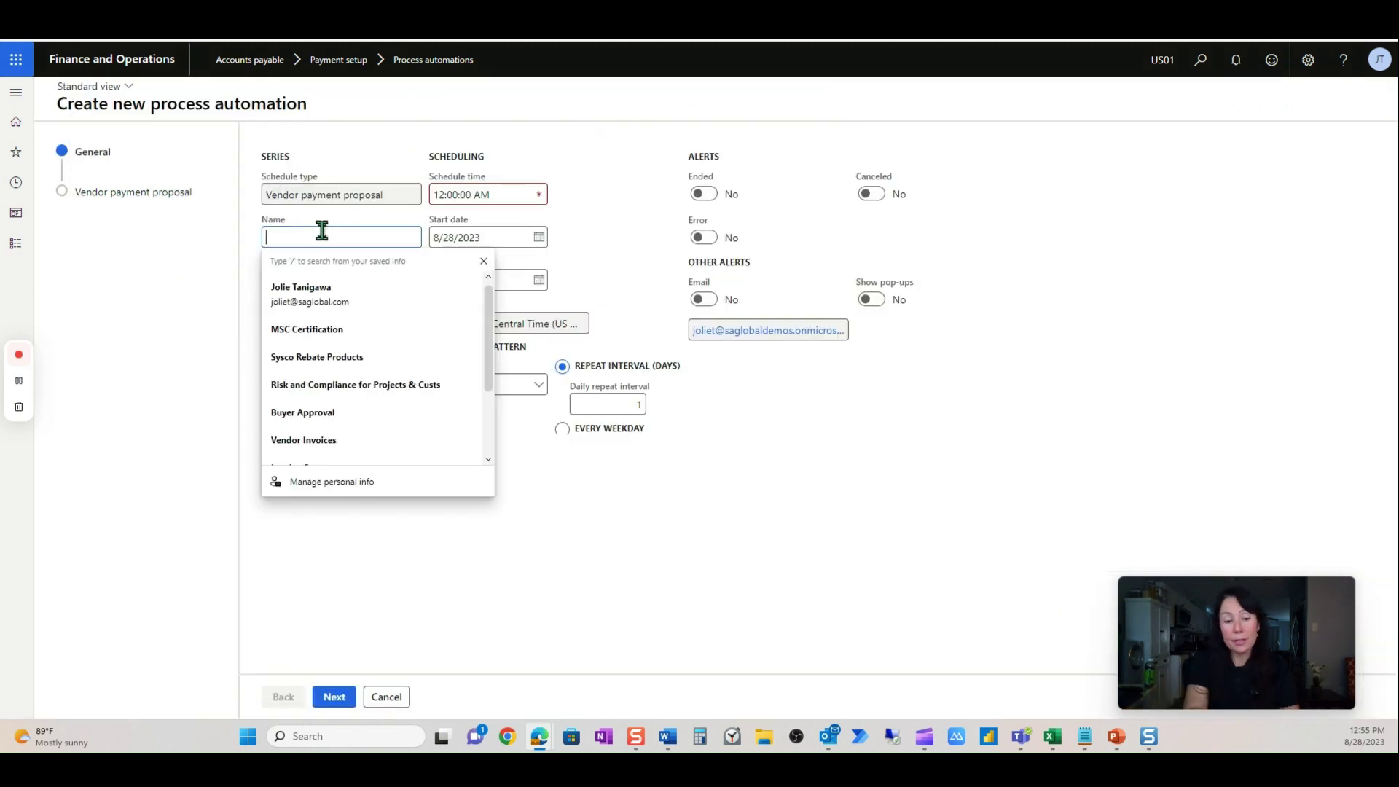
text(Friday Payment Run)
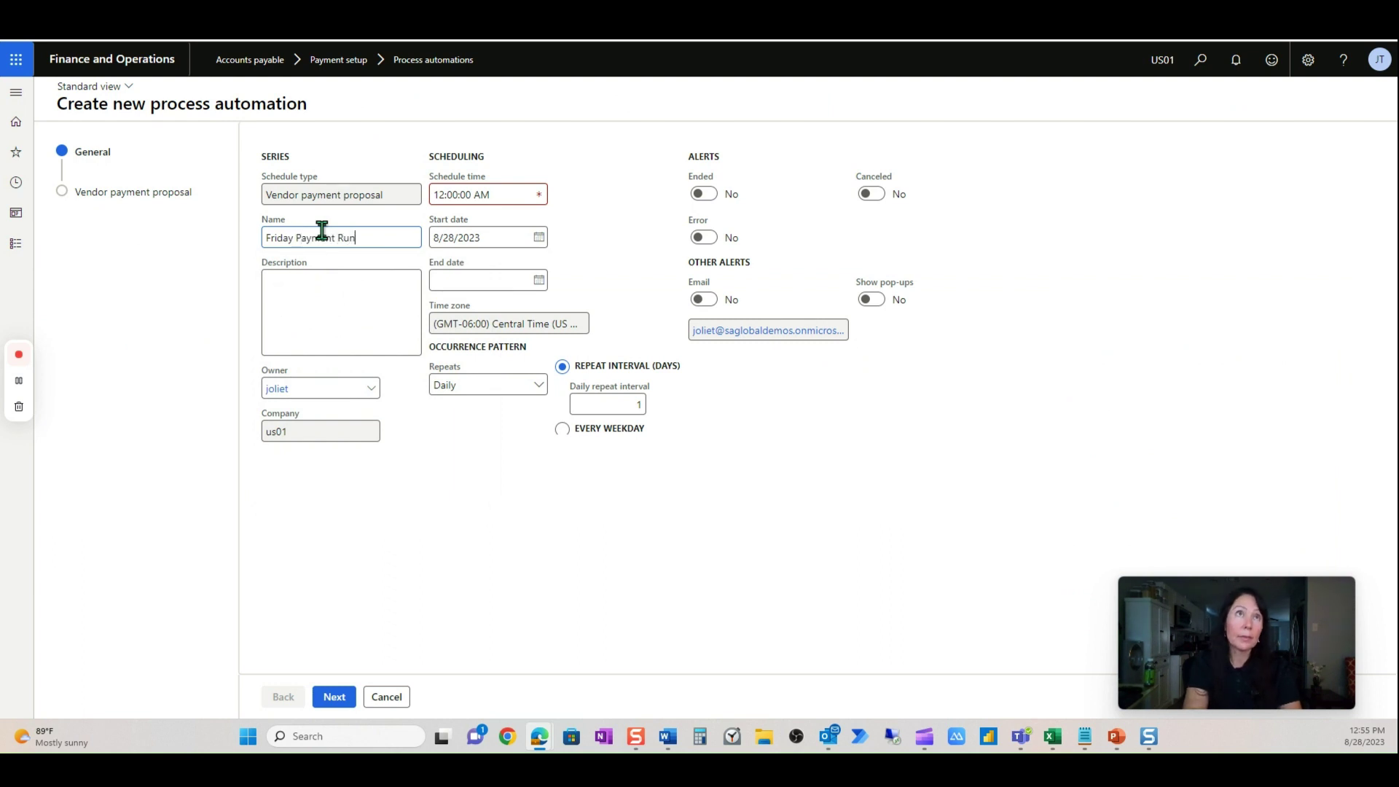
key(Tab)
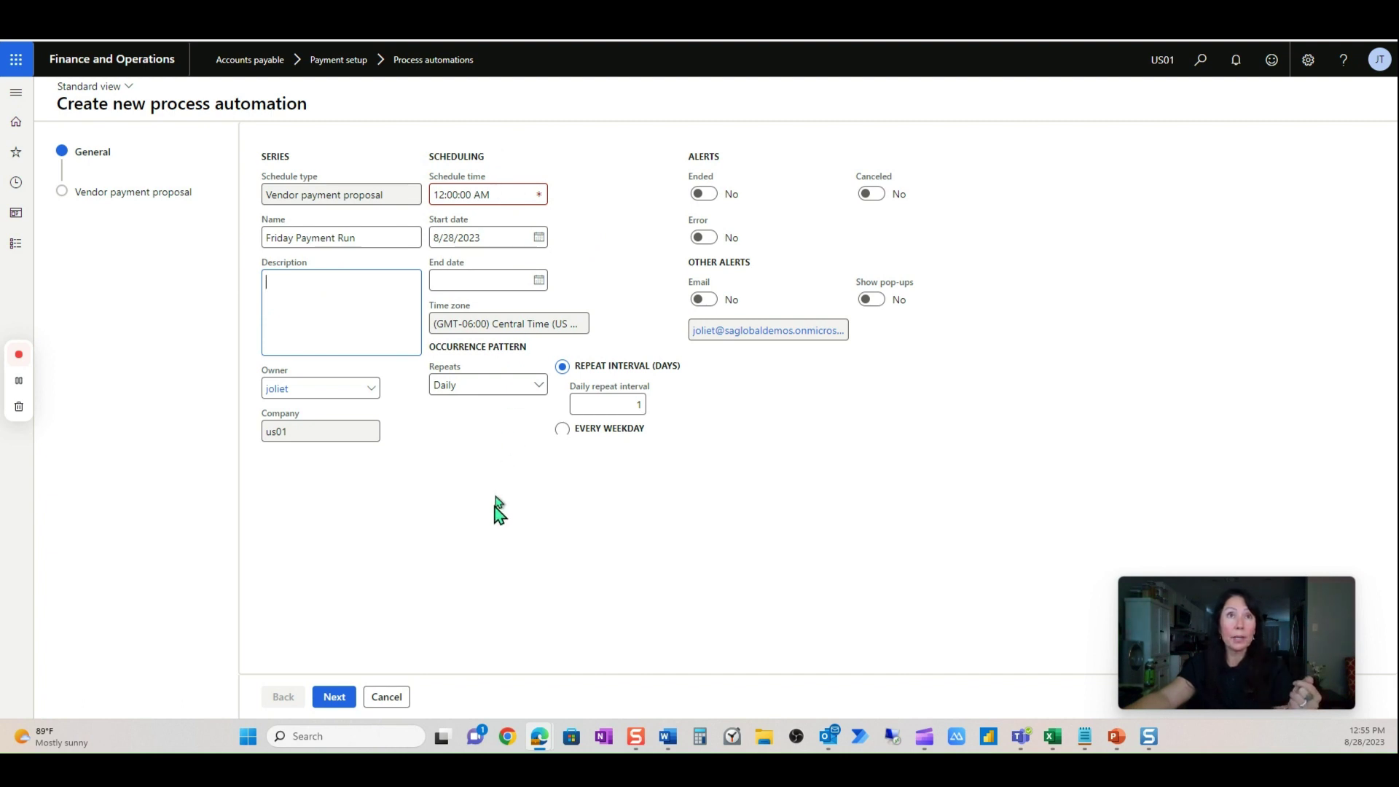
click(334, 697)
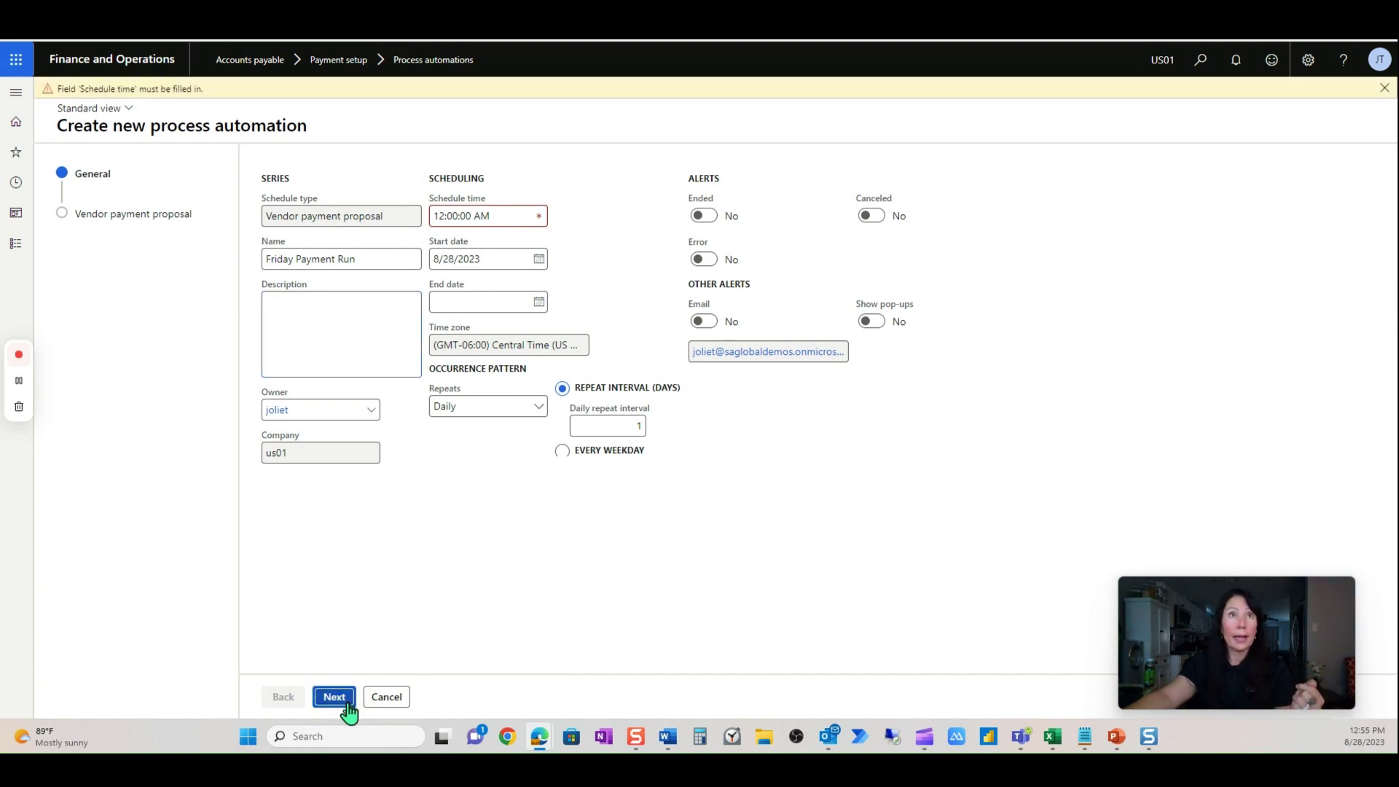
Step: Set the schedule time to 4:00:00 AM and dismiss the warning banner
click(530, 218)
text(4:00:00 A)
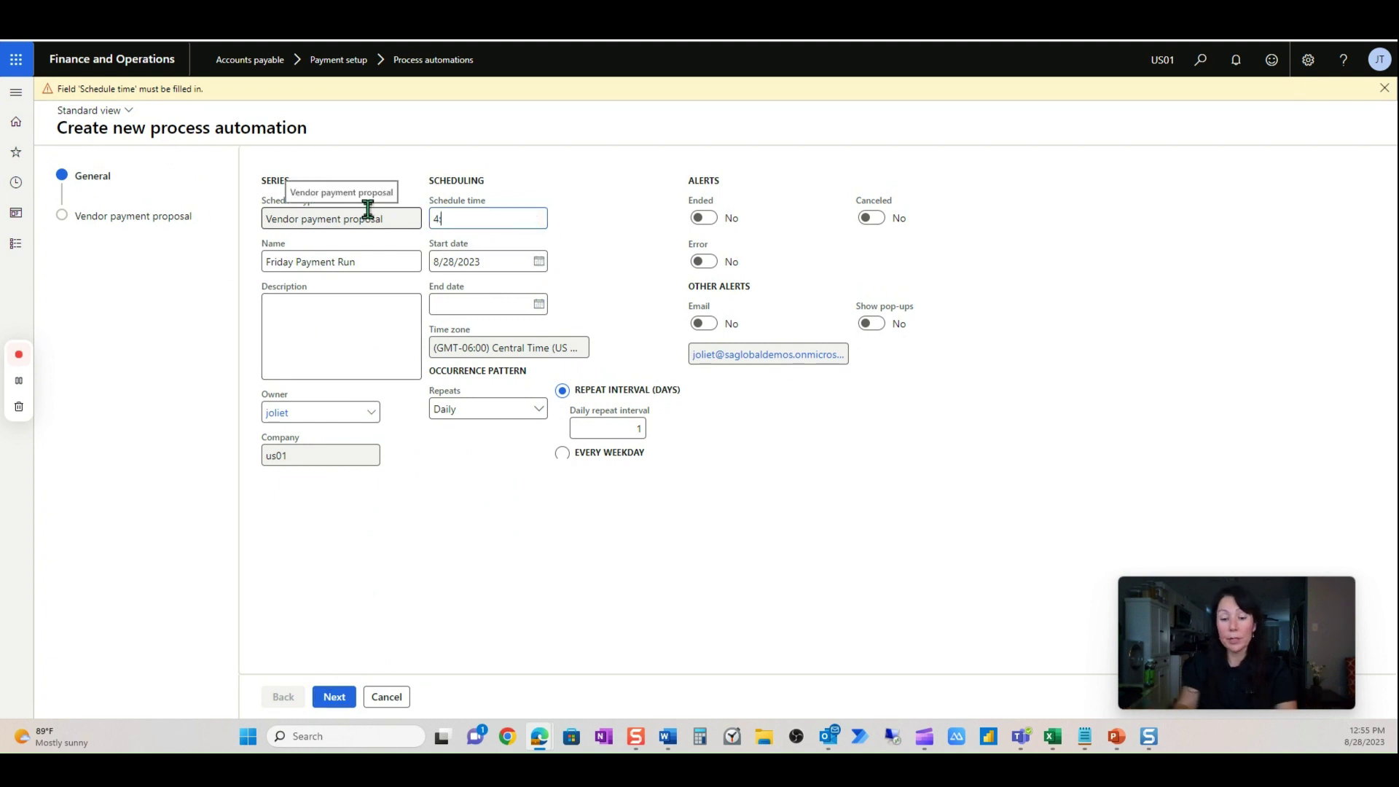
text(M)
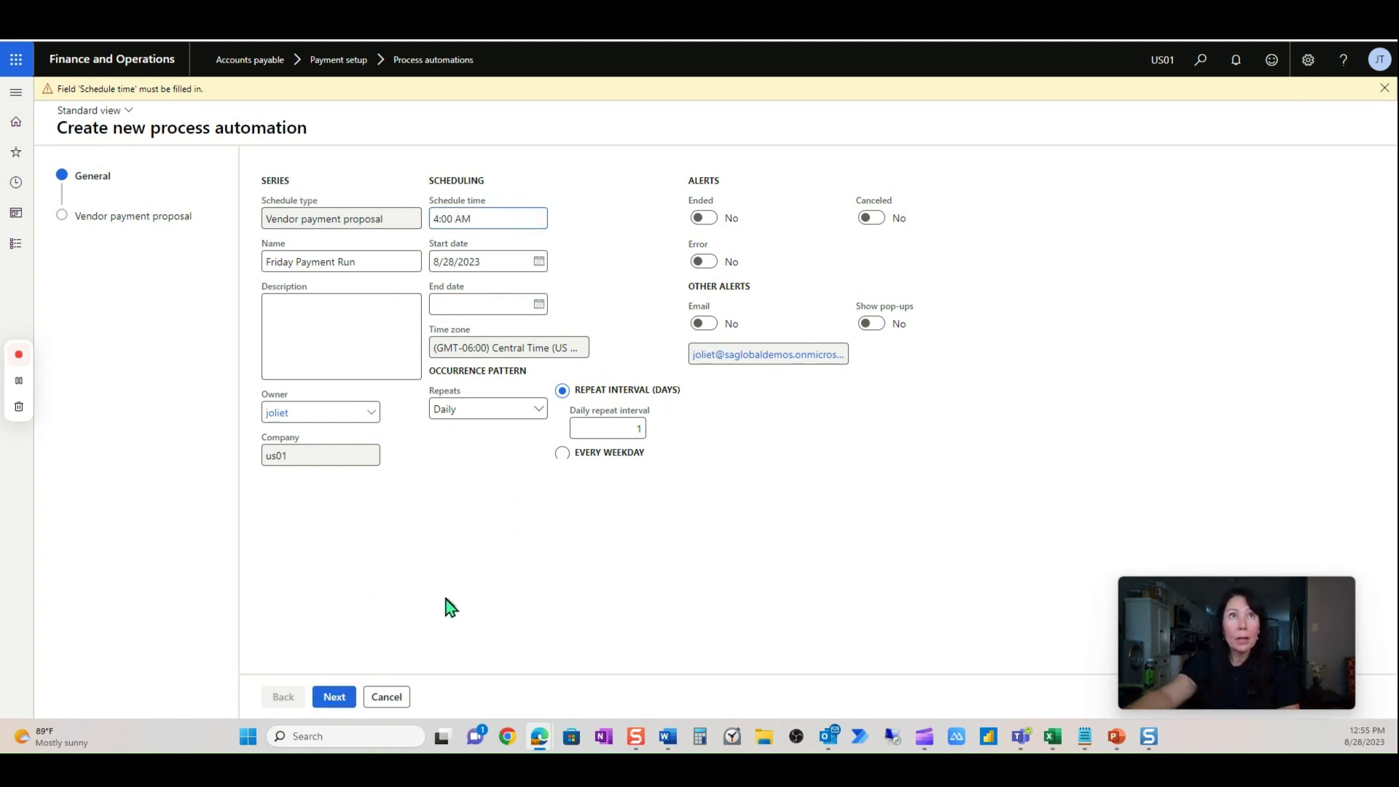
click(500, 587)
click(1385, 88)
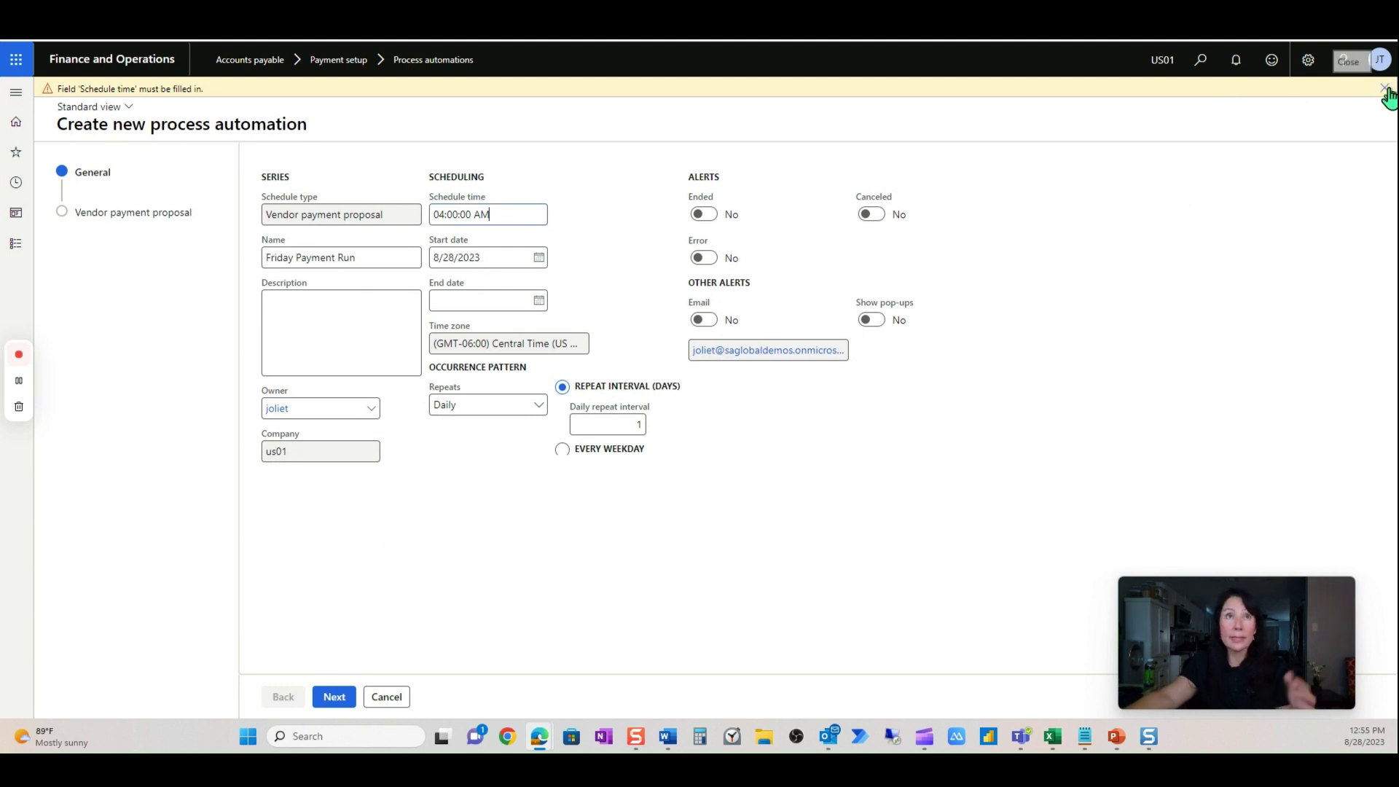
Step: Advance to the Vendor payment proposal step and bring up the Records to include filter query
click(356, 700)
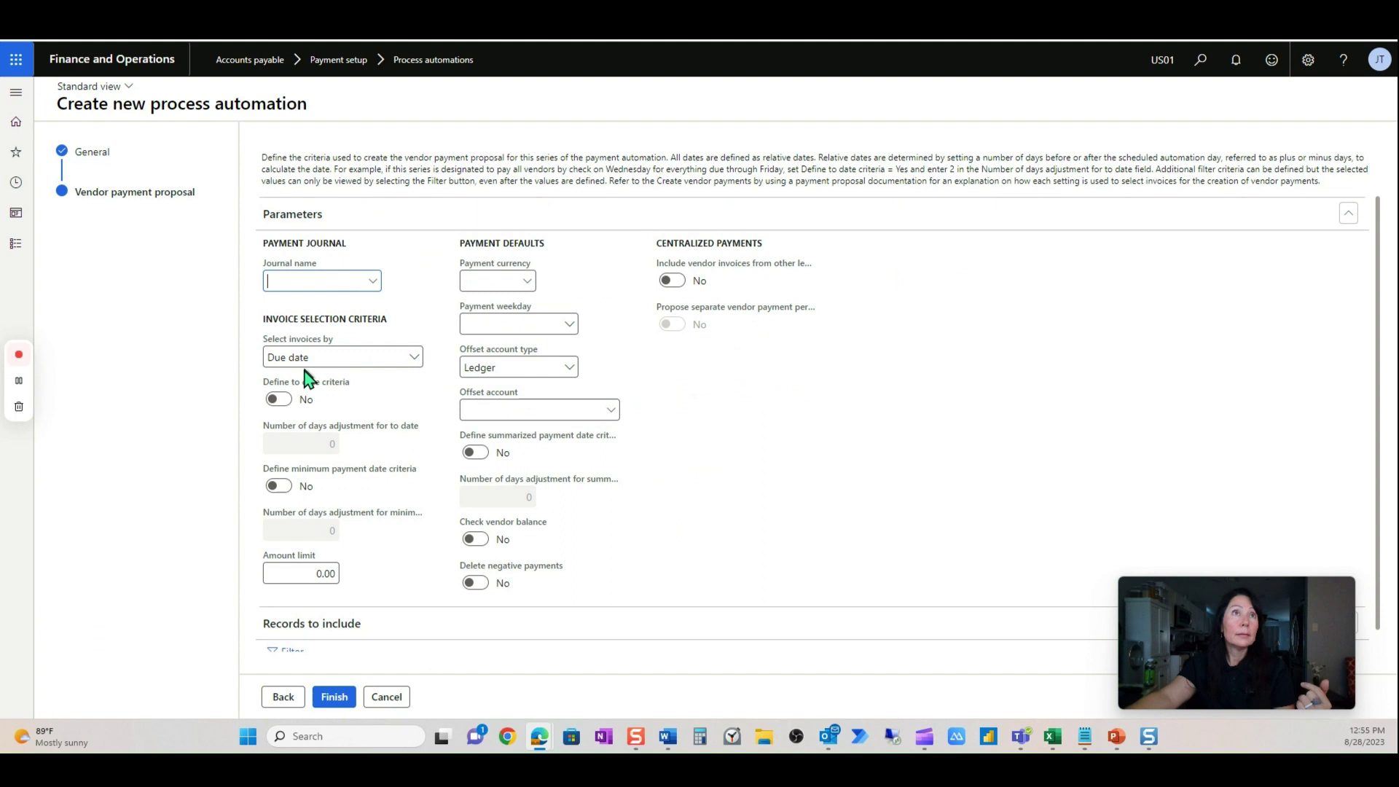
scroll(510, 532, down, 1)
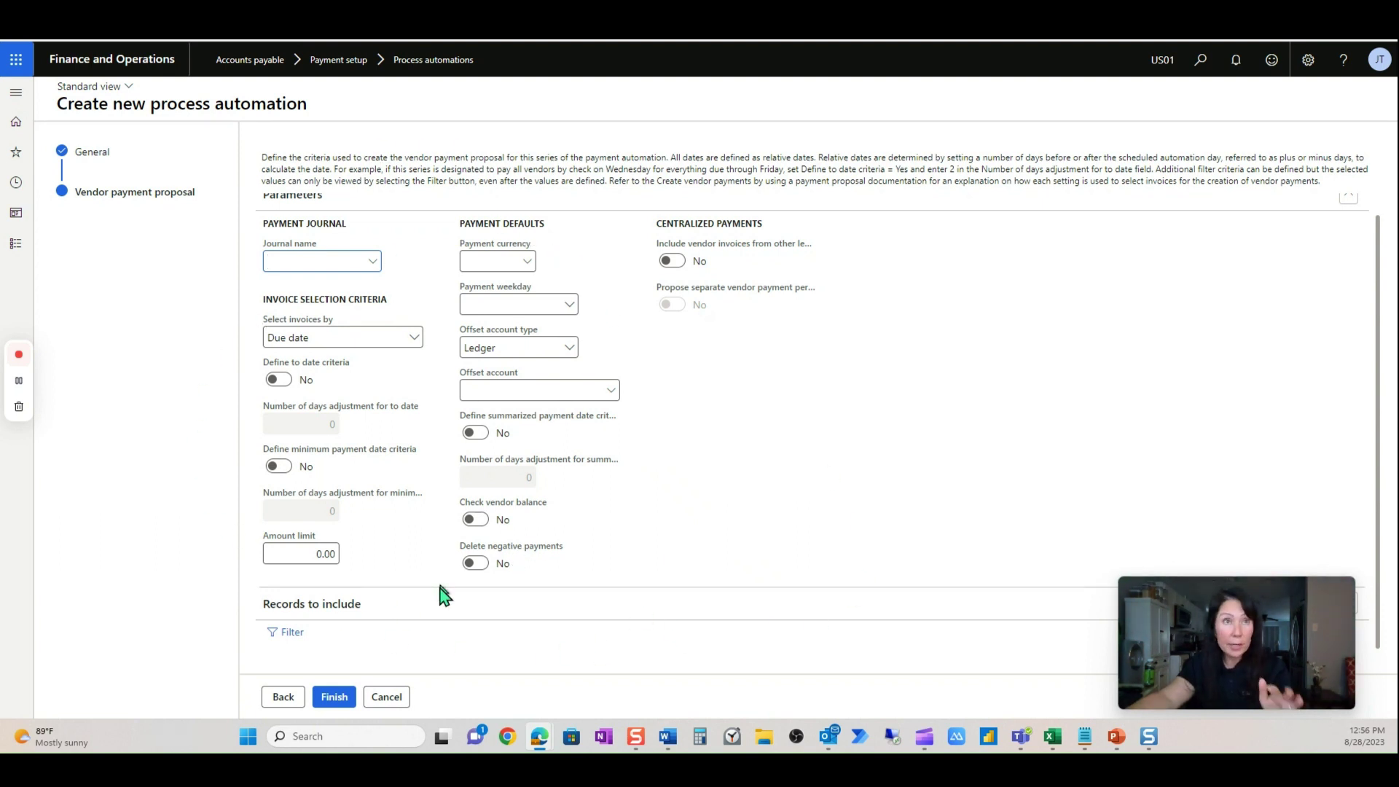
click(299, 633)
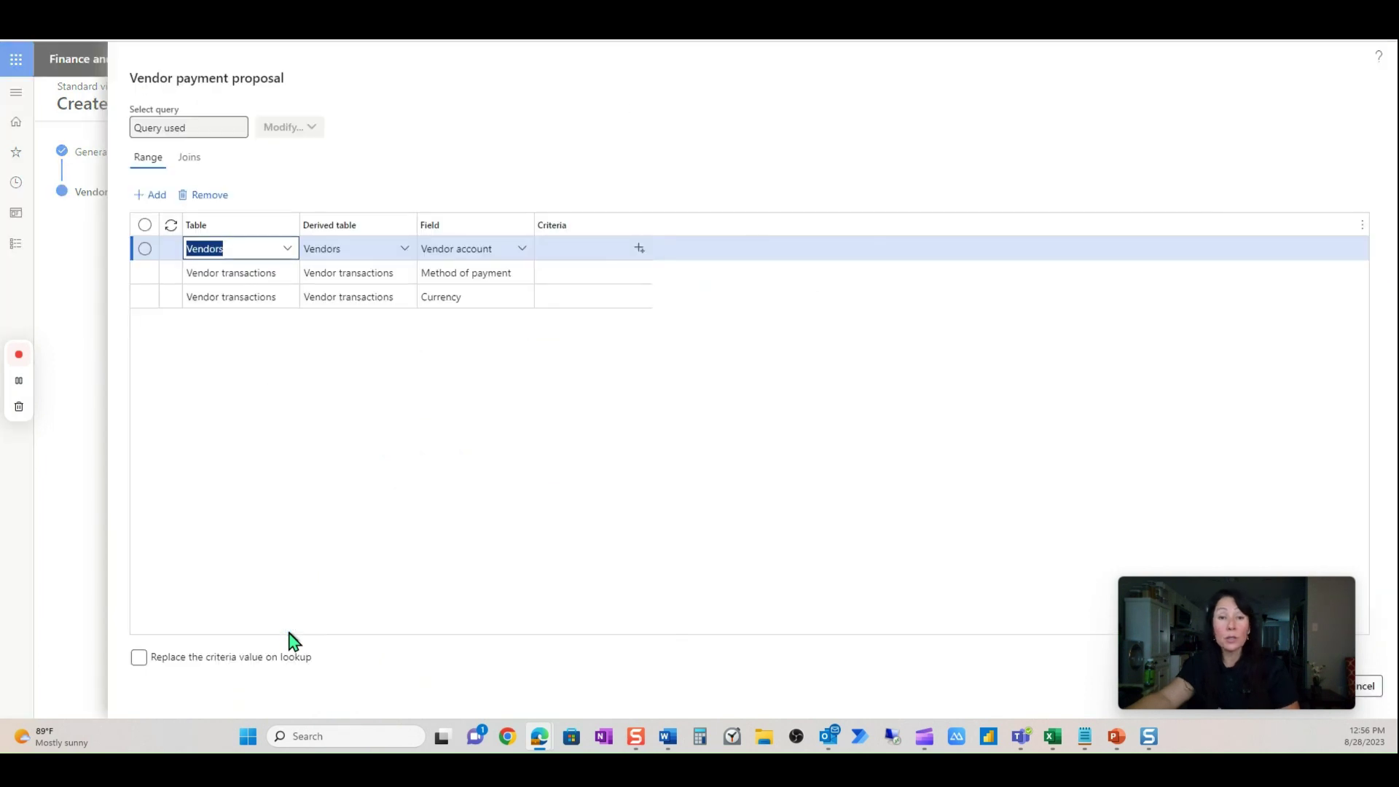
click(594, 274)
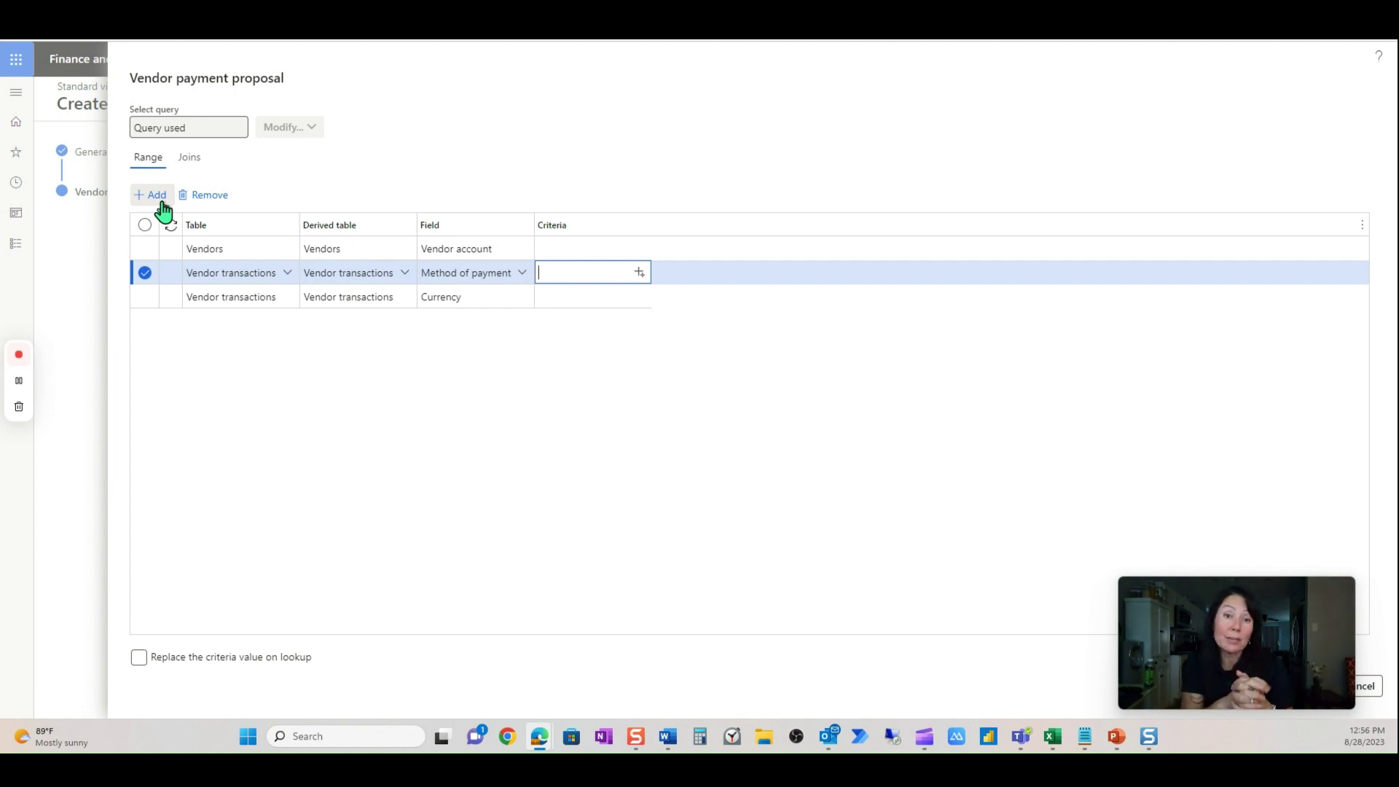
mouse_move(1276, 603)
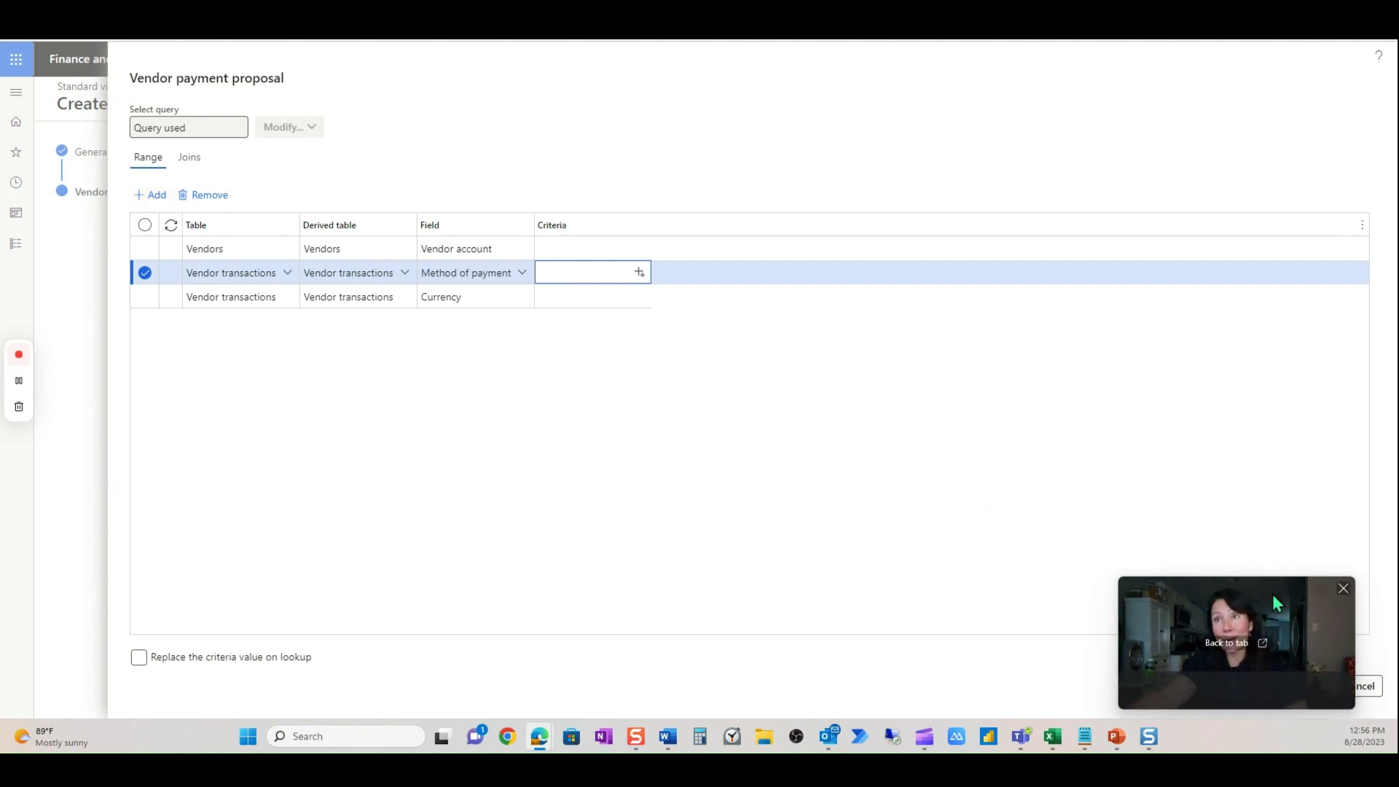
drag(1273, 594, 1141, 606)
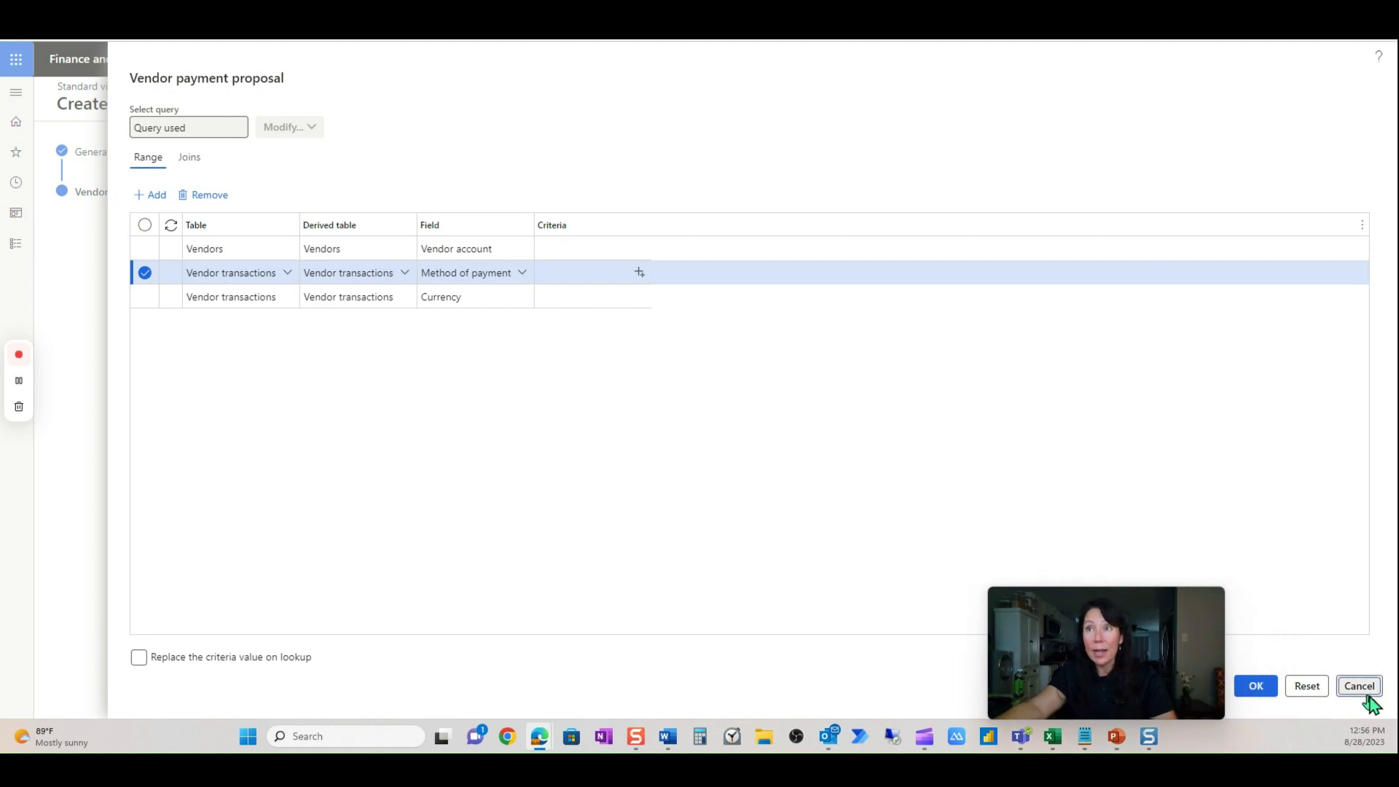
Step: Cancel the Vendor payment proposal query and go back to the US Demo home dashboard
click(1359, 687)
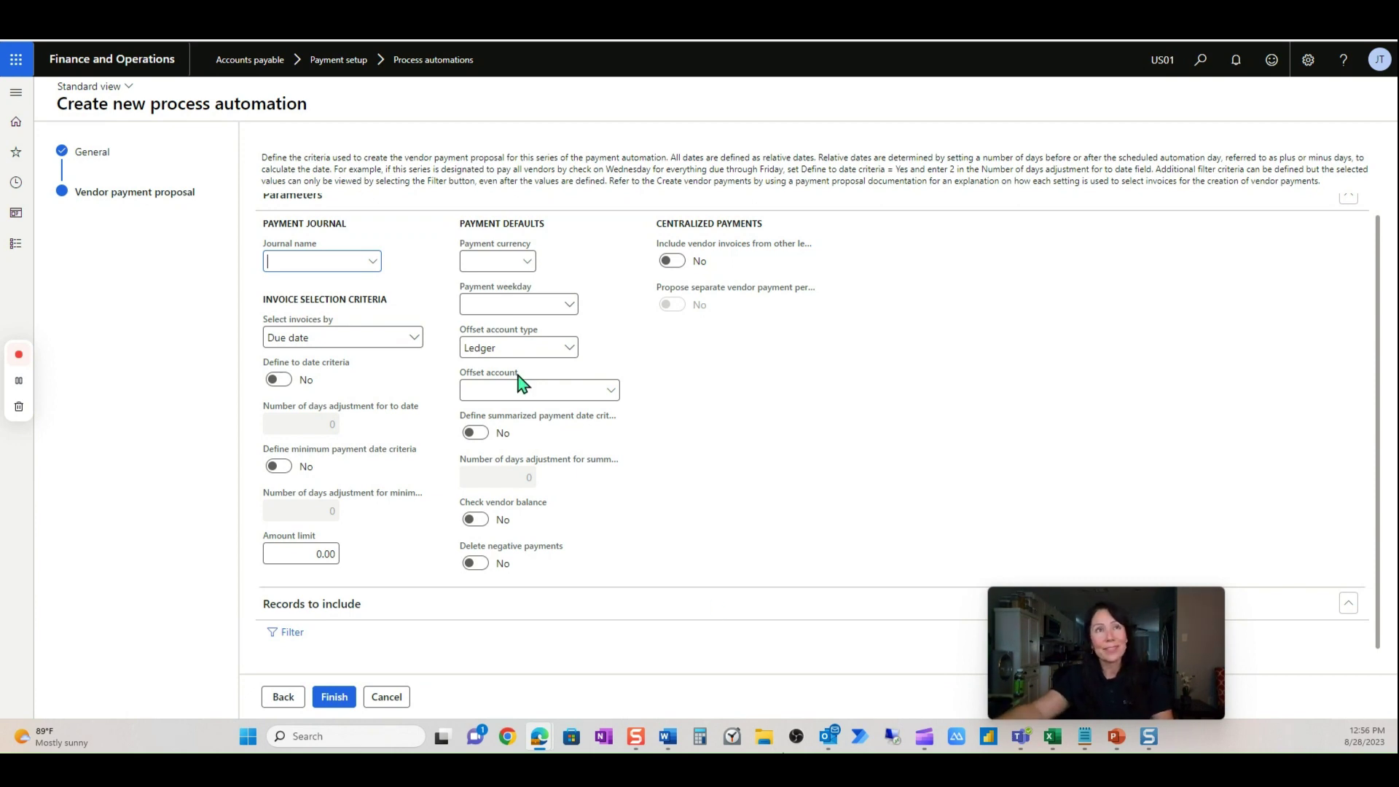
click(139, 69)
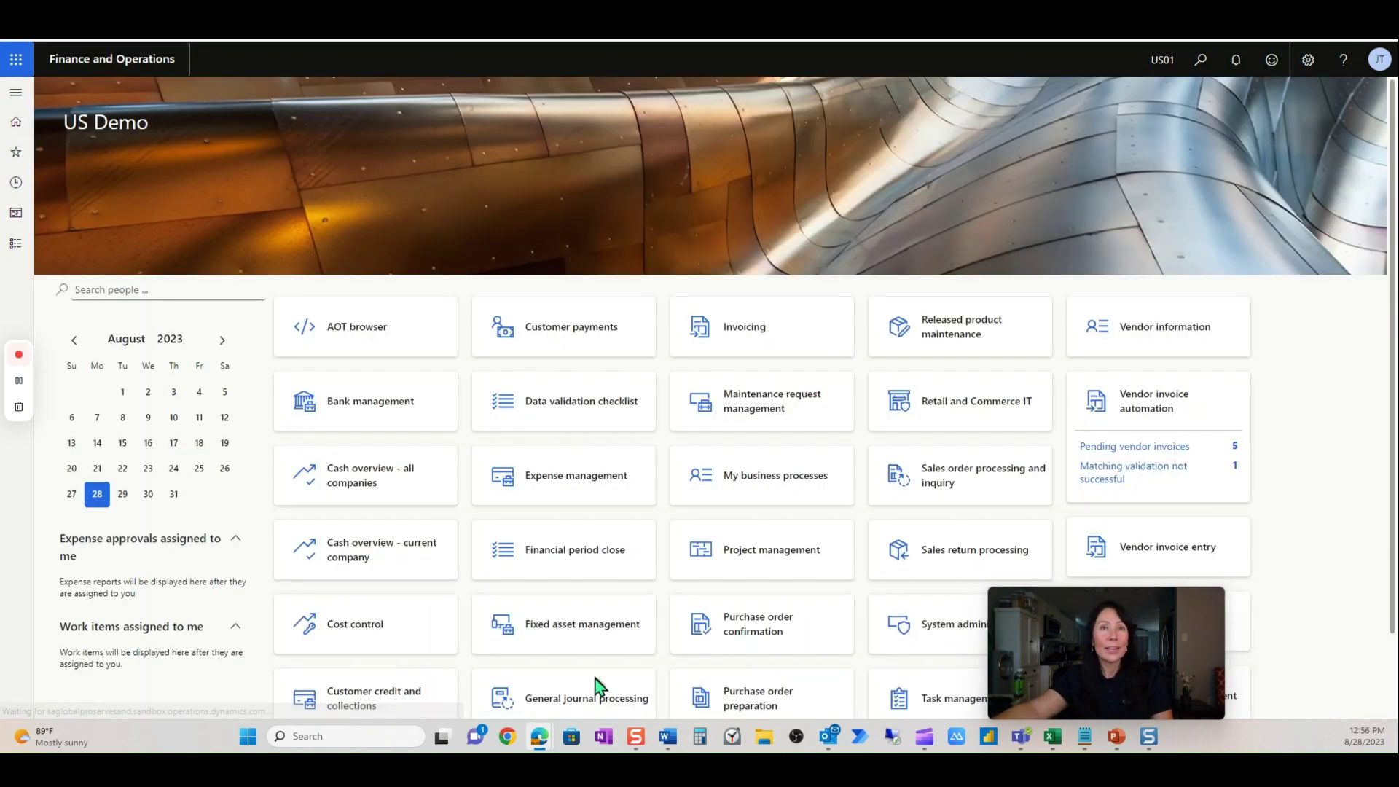